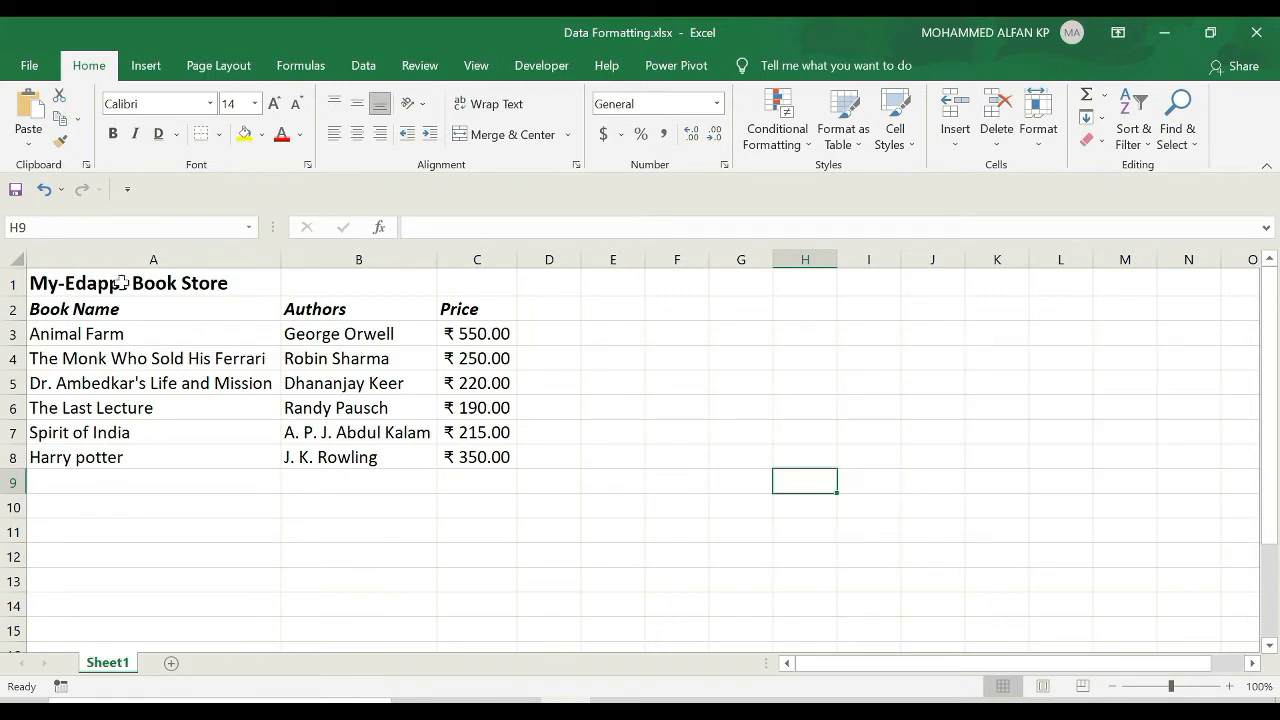
Apply a bottom border to the Authors header cell B2.
left_click_drag(126, 286, 460, 443)
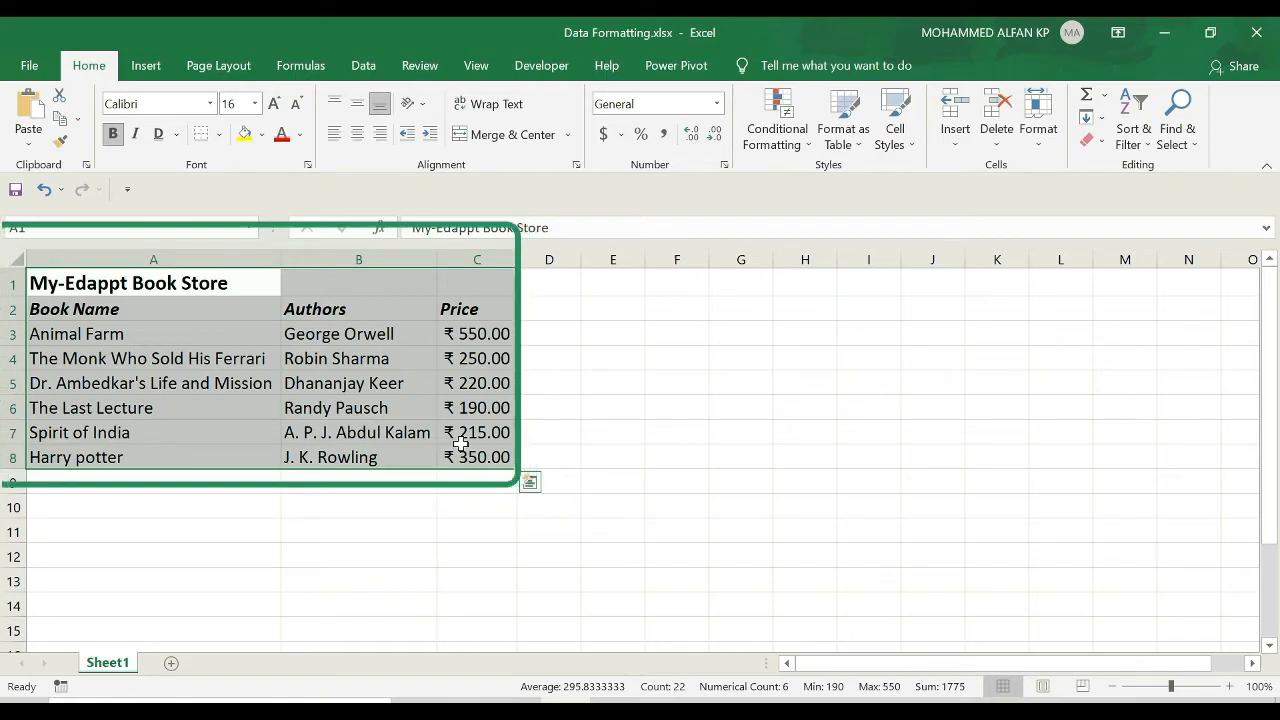
left_click(185, 290)
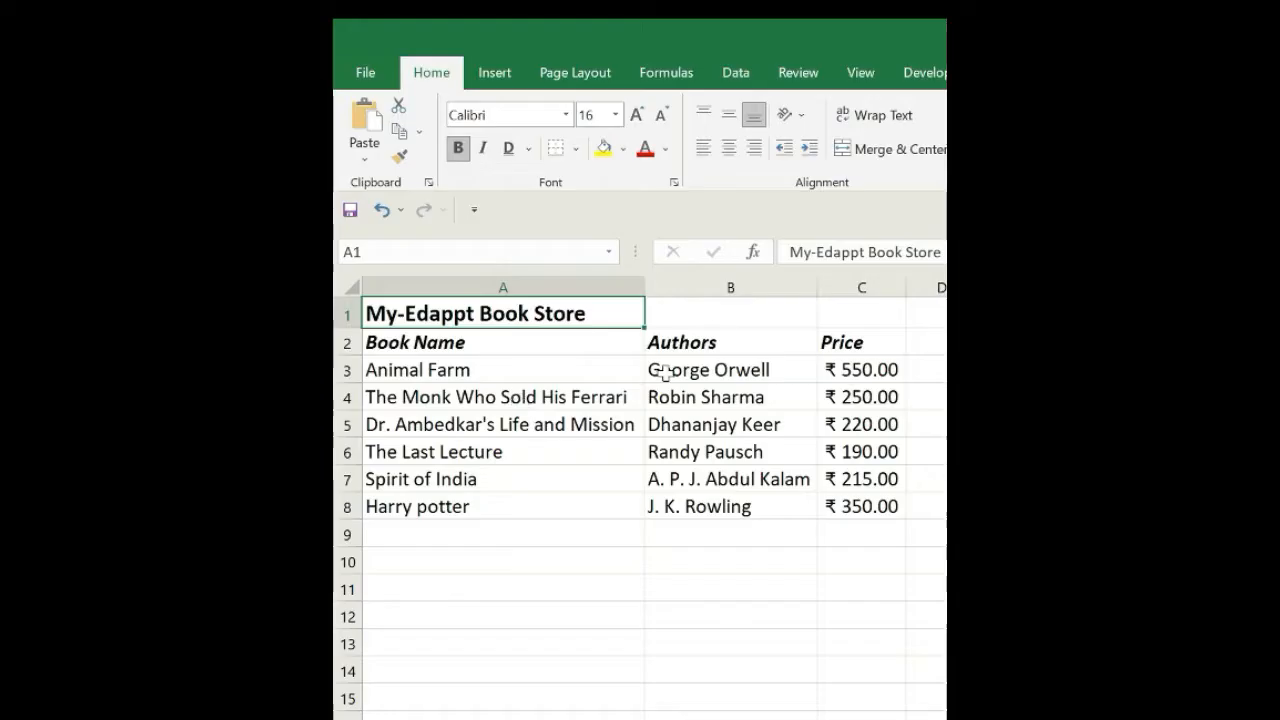
left_click(336, 307)
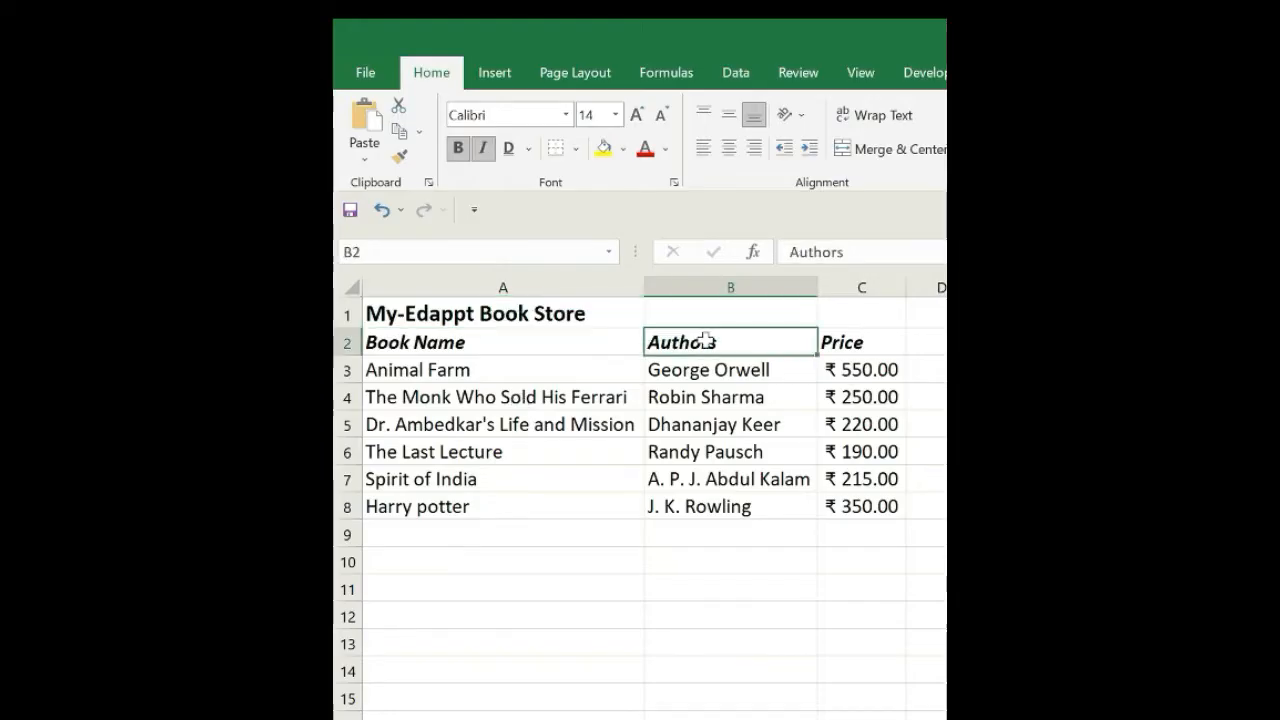
left_click(577, 150)
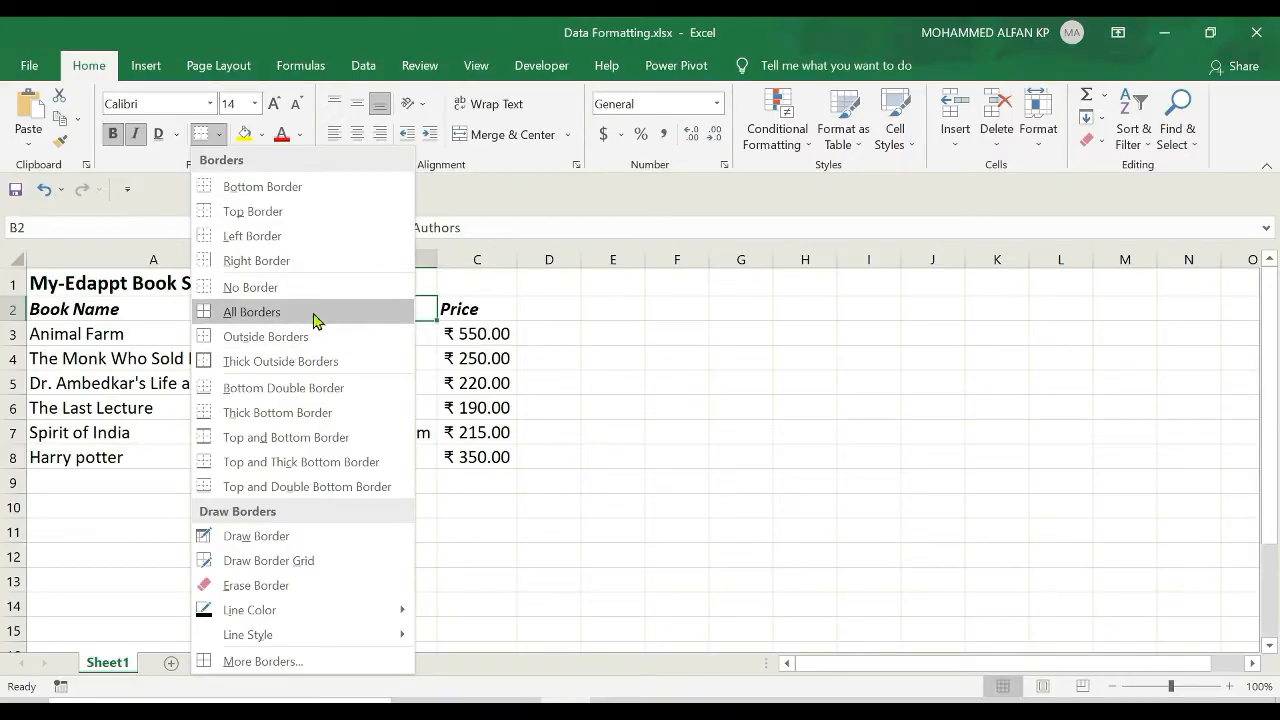
left_click(320, 188)
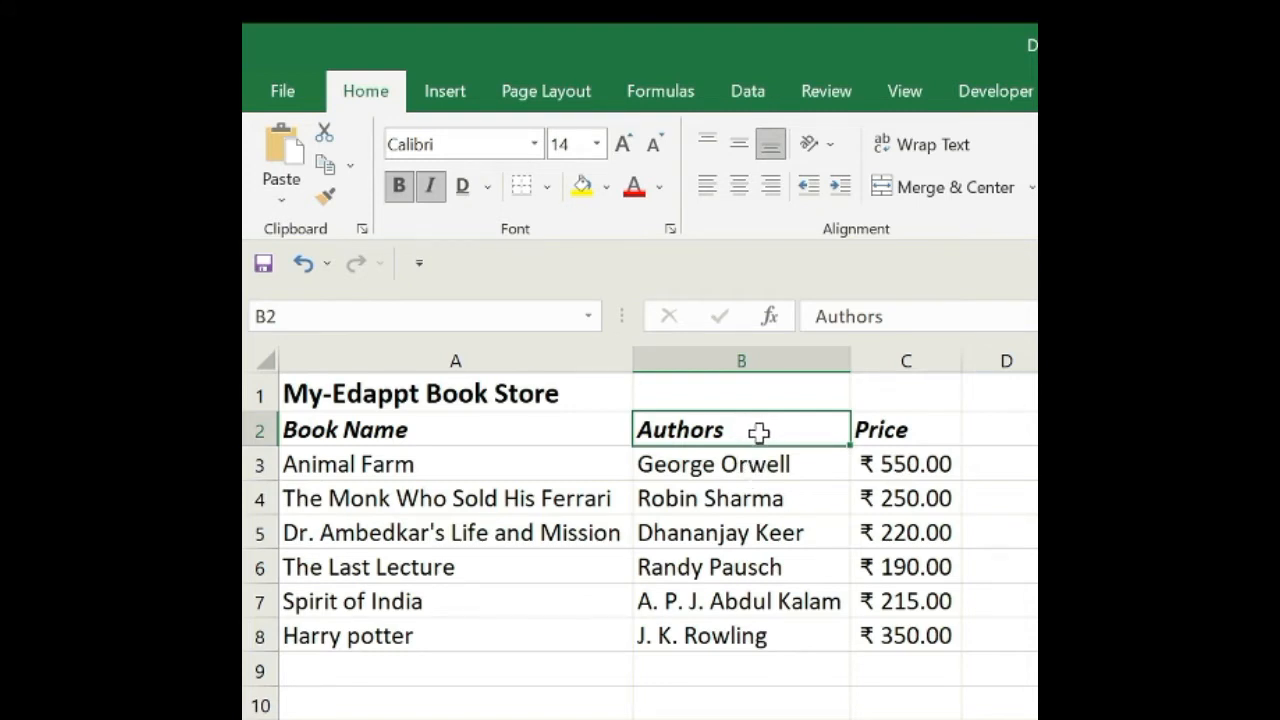
left_click(1264, 464)
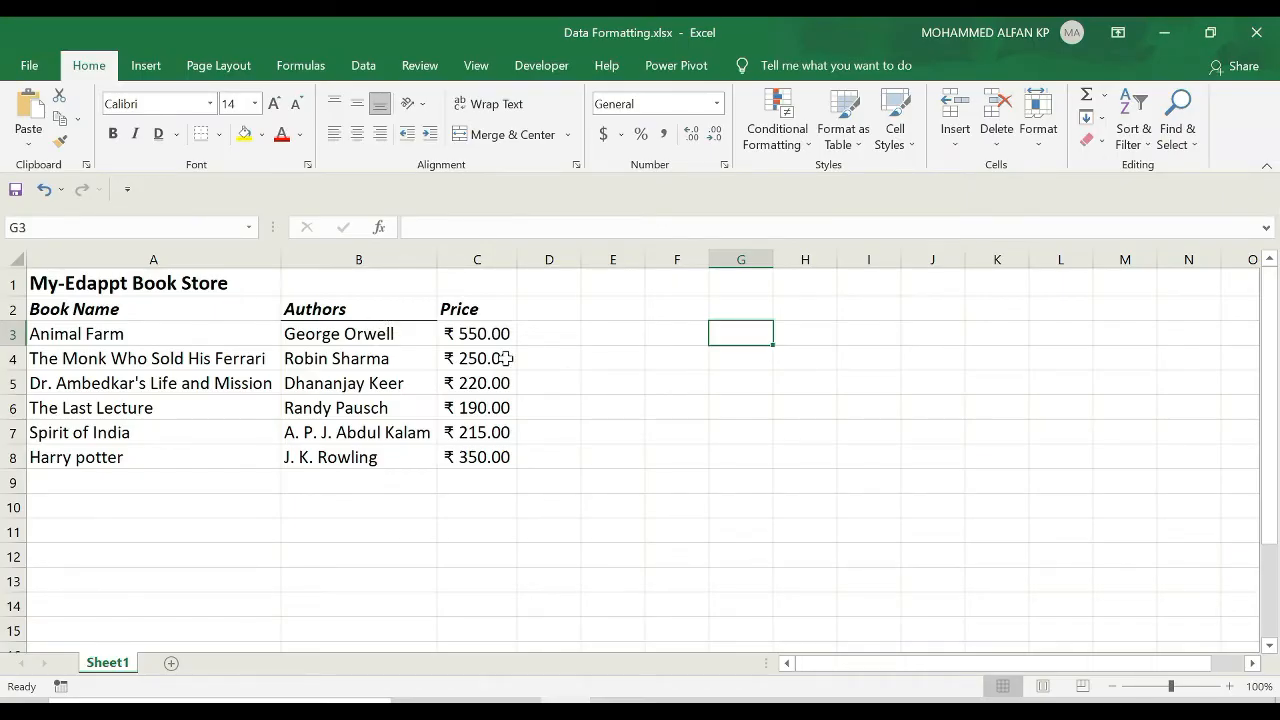
Remove the border from the Authors header cell B2.
left_click(368, 312)
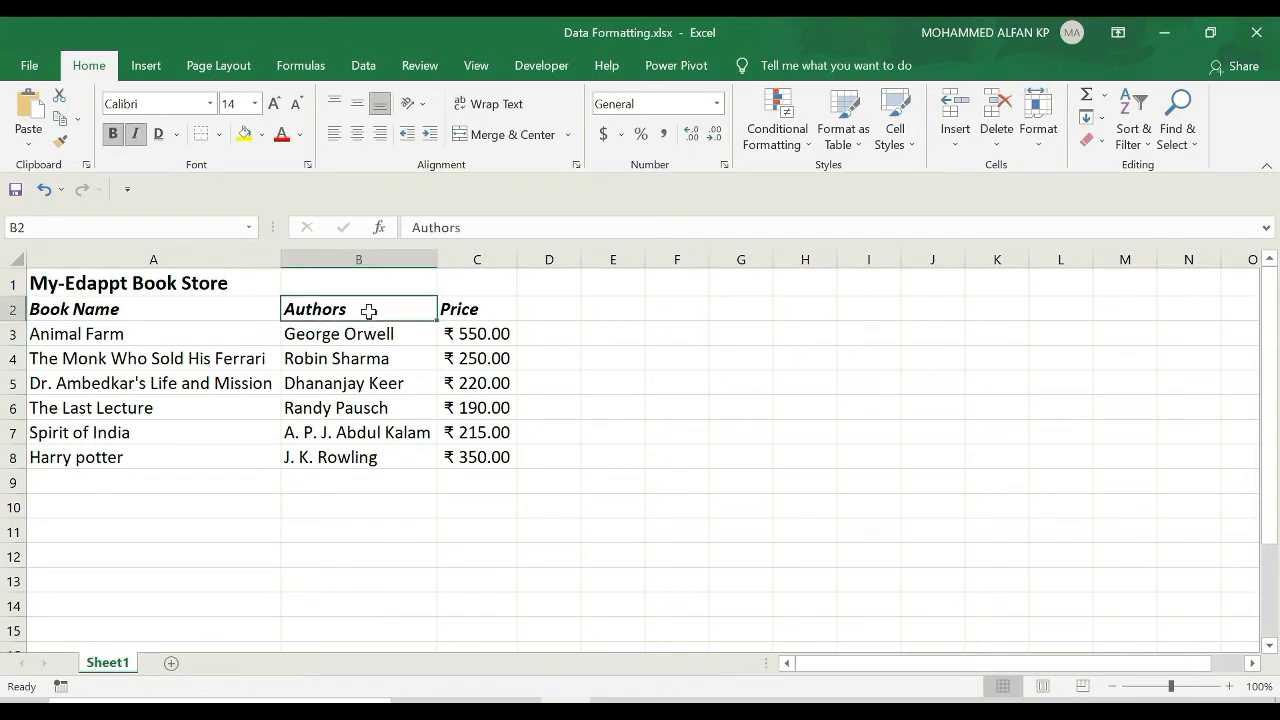
left_click(221, 134)
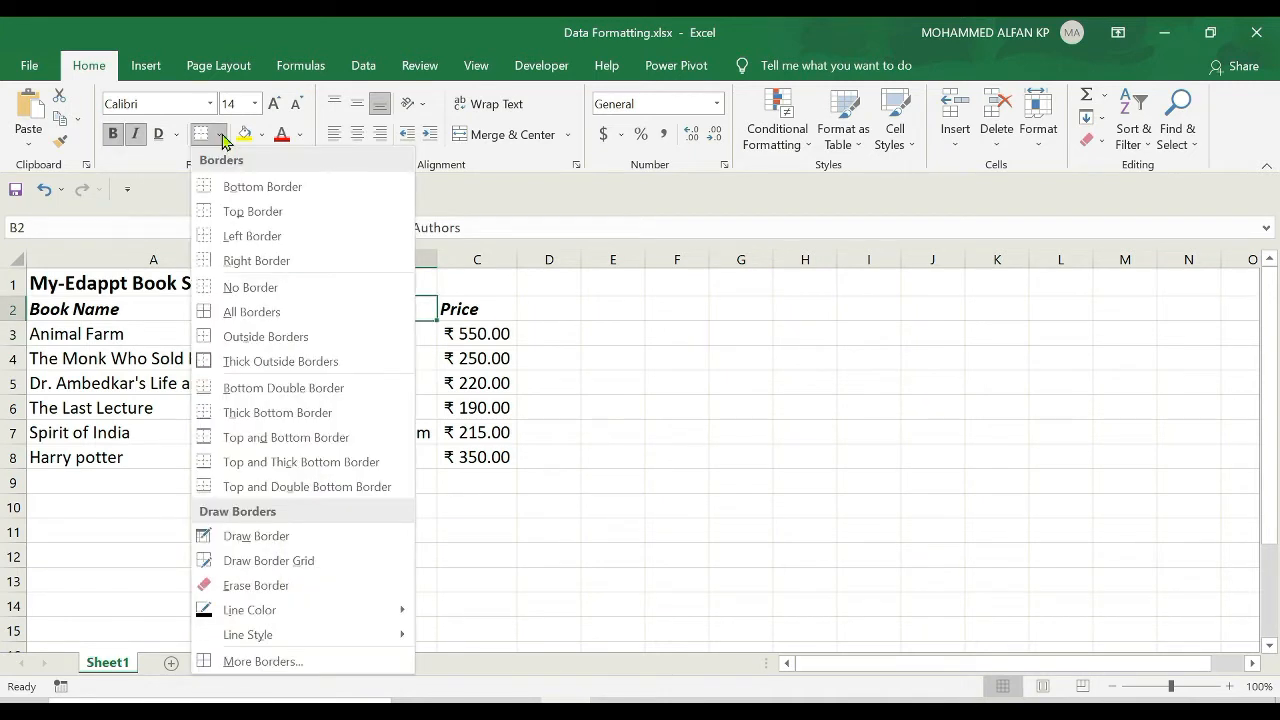
left_click(307, 290)
left_click(765, 425)
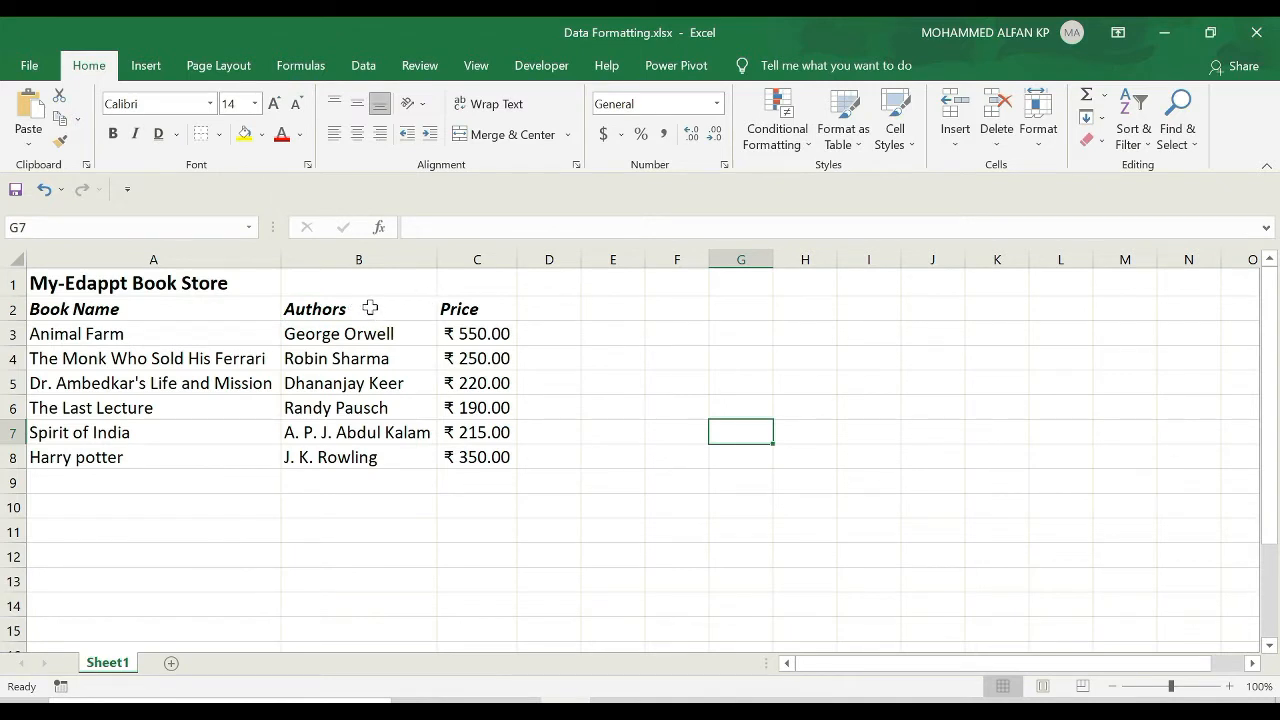
Apply all borders to the Authors header cell B2.
left_click(370, 308)
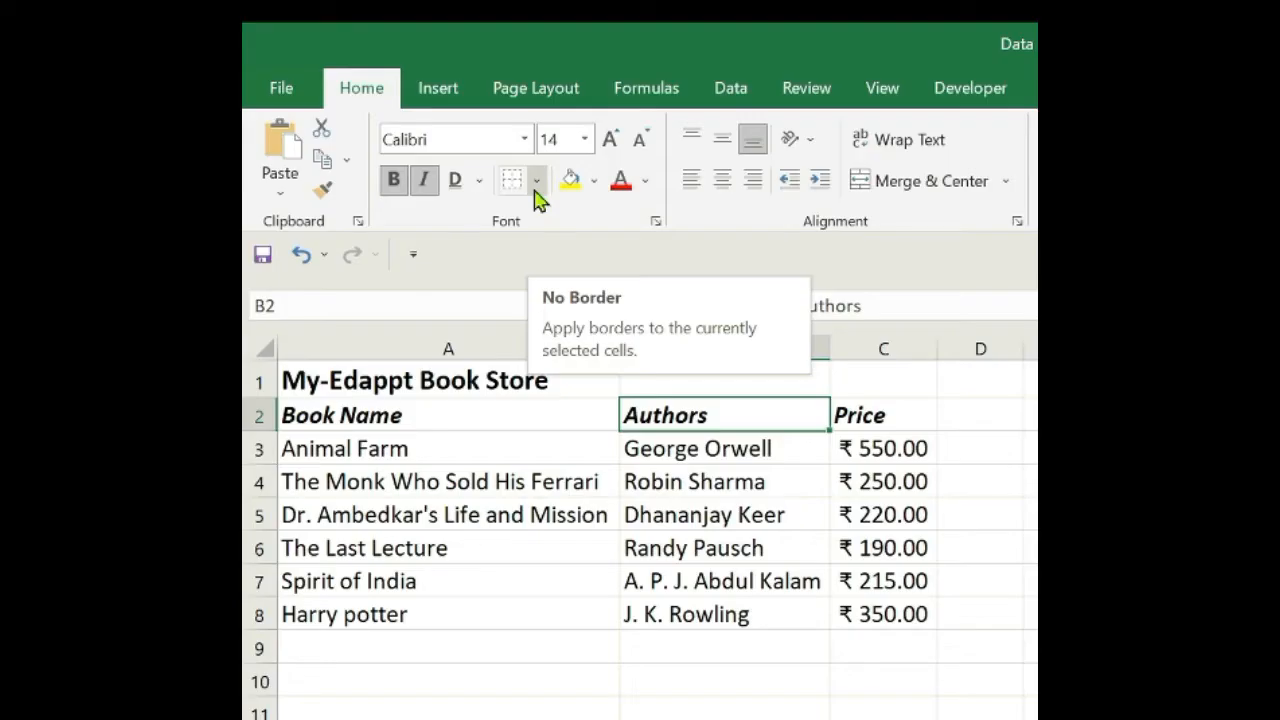
left_click(221, 137)
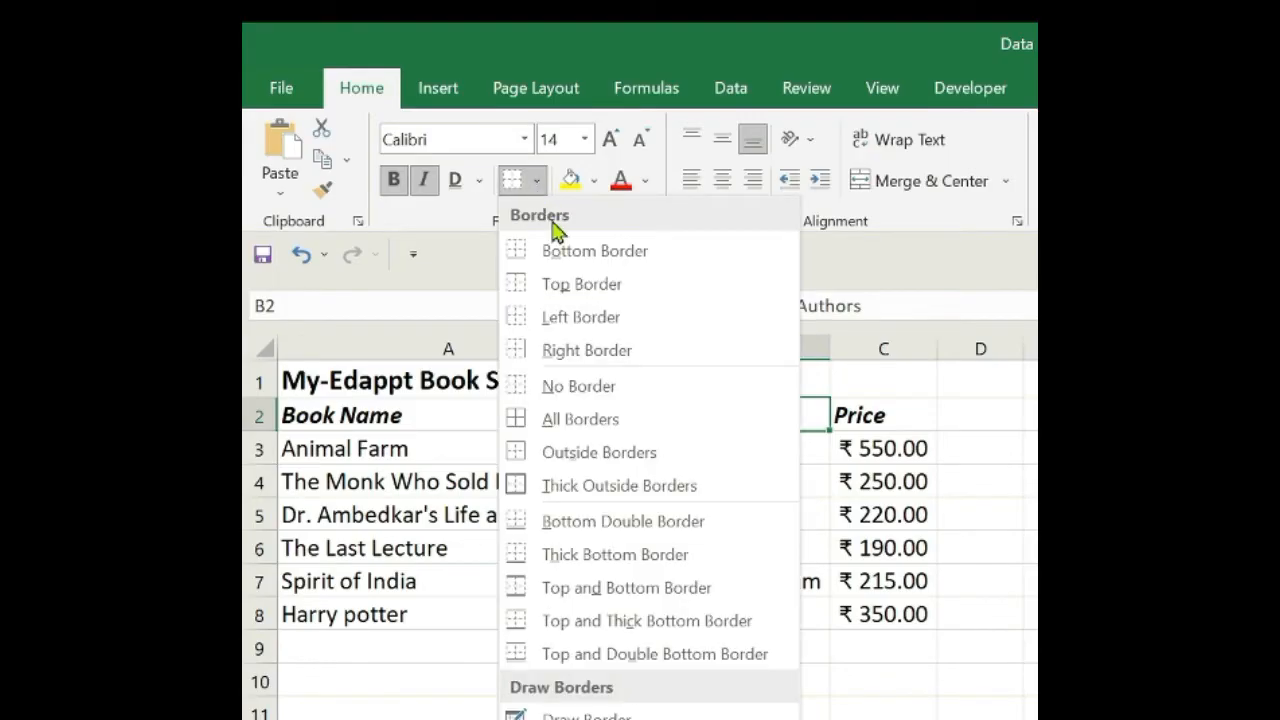
left_click(664, 419)
left_click(857, 480)
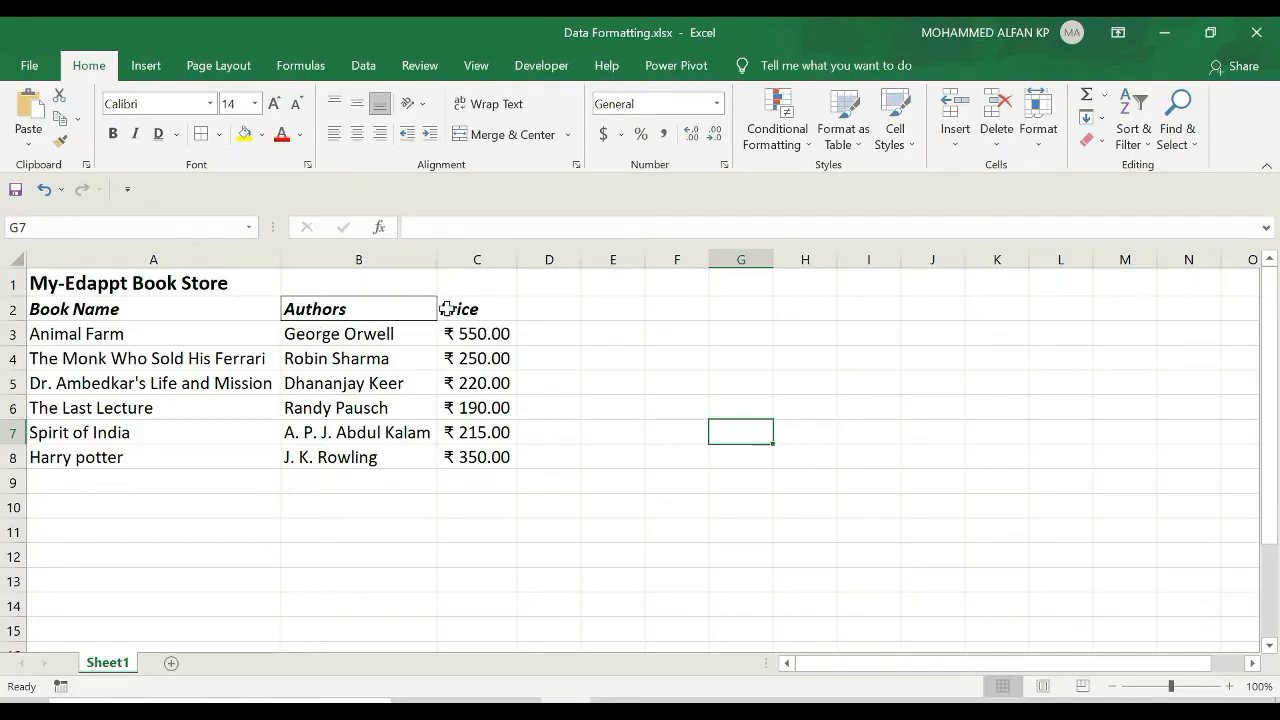
Apply thick outside borders to the header row A2:C2.
left_click(430, 309)
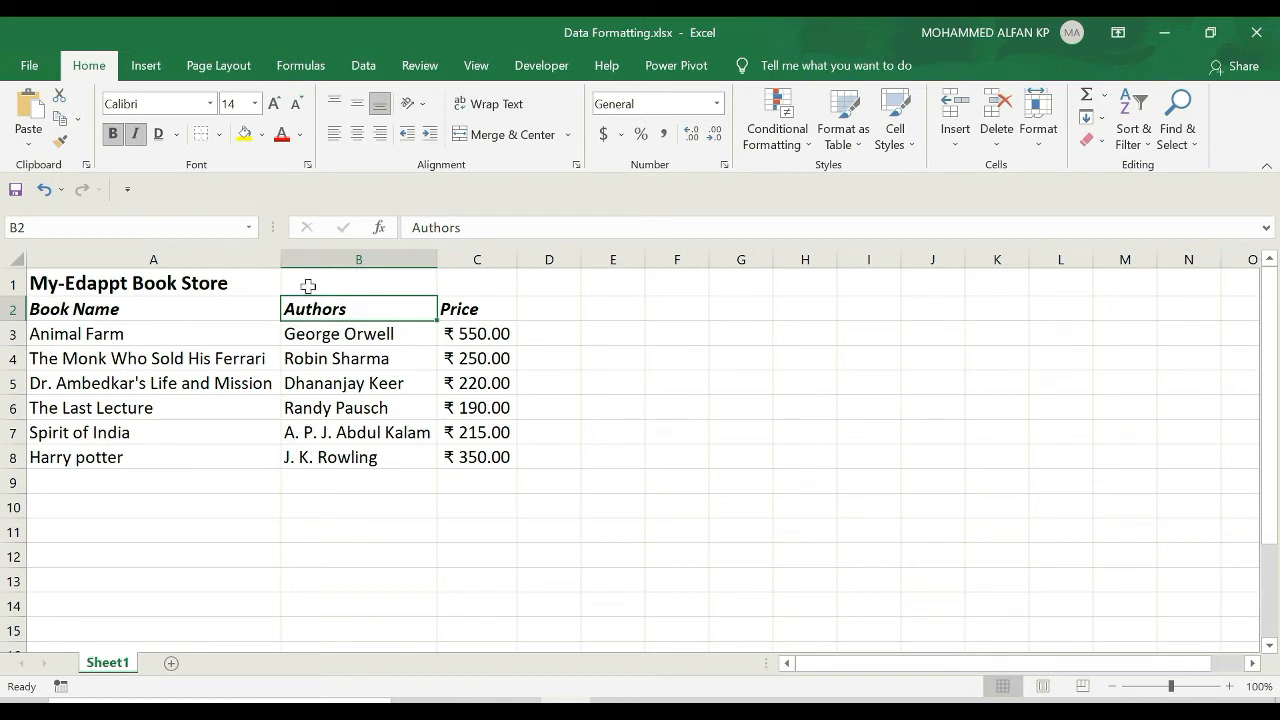
left_click_drag(80, 308, 449, 308)
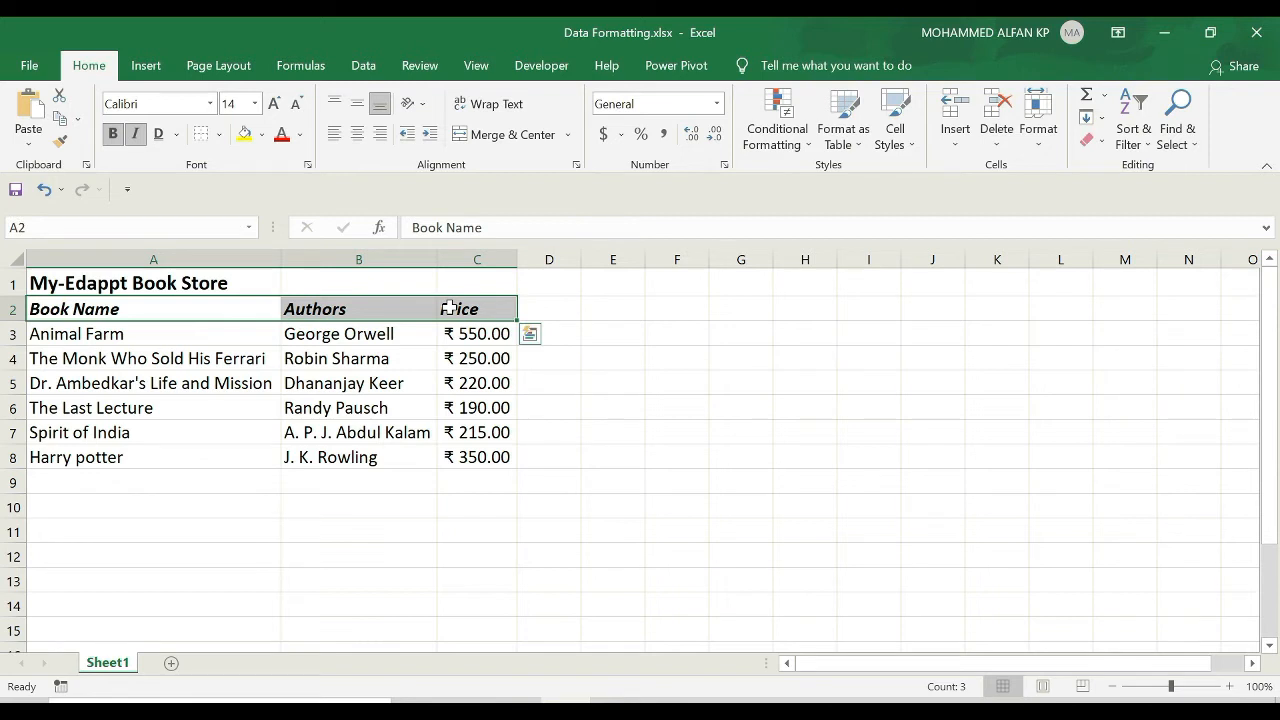
left_click(219, 134)
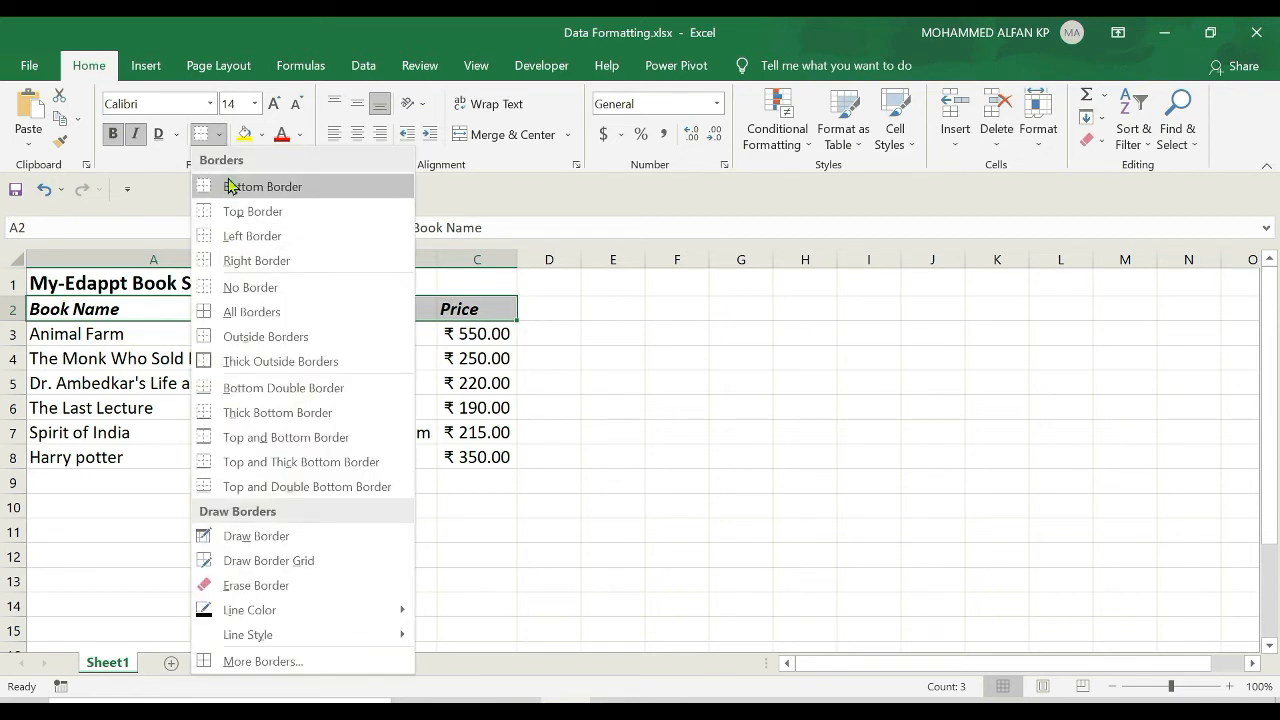
left_click(338, 364)
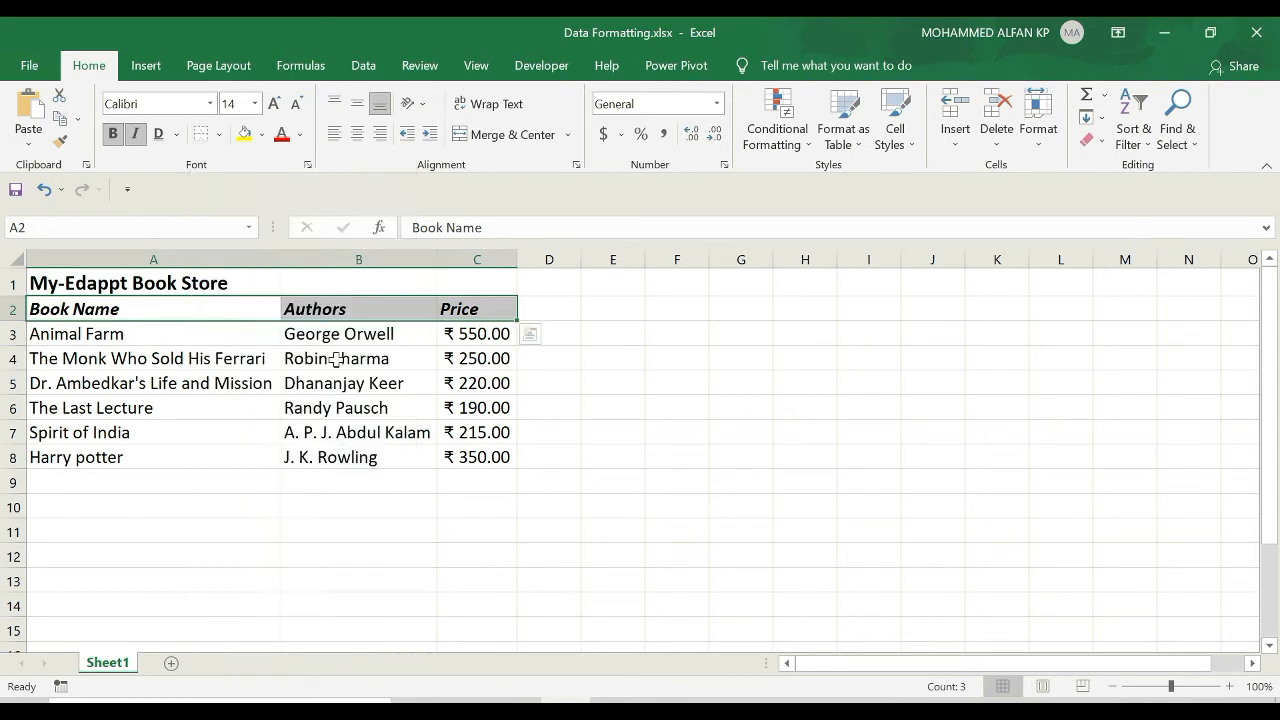
left_click(649, 381)
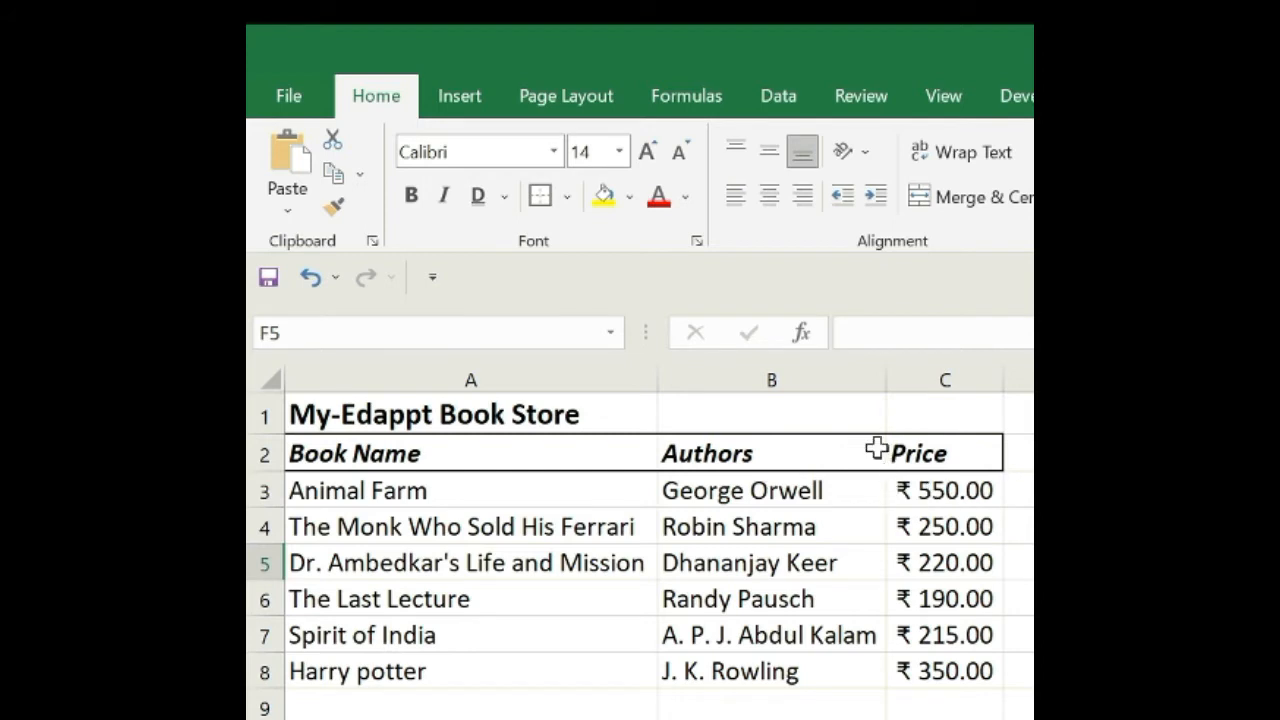
left_click(629, 449)
left_click(737, 455)
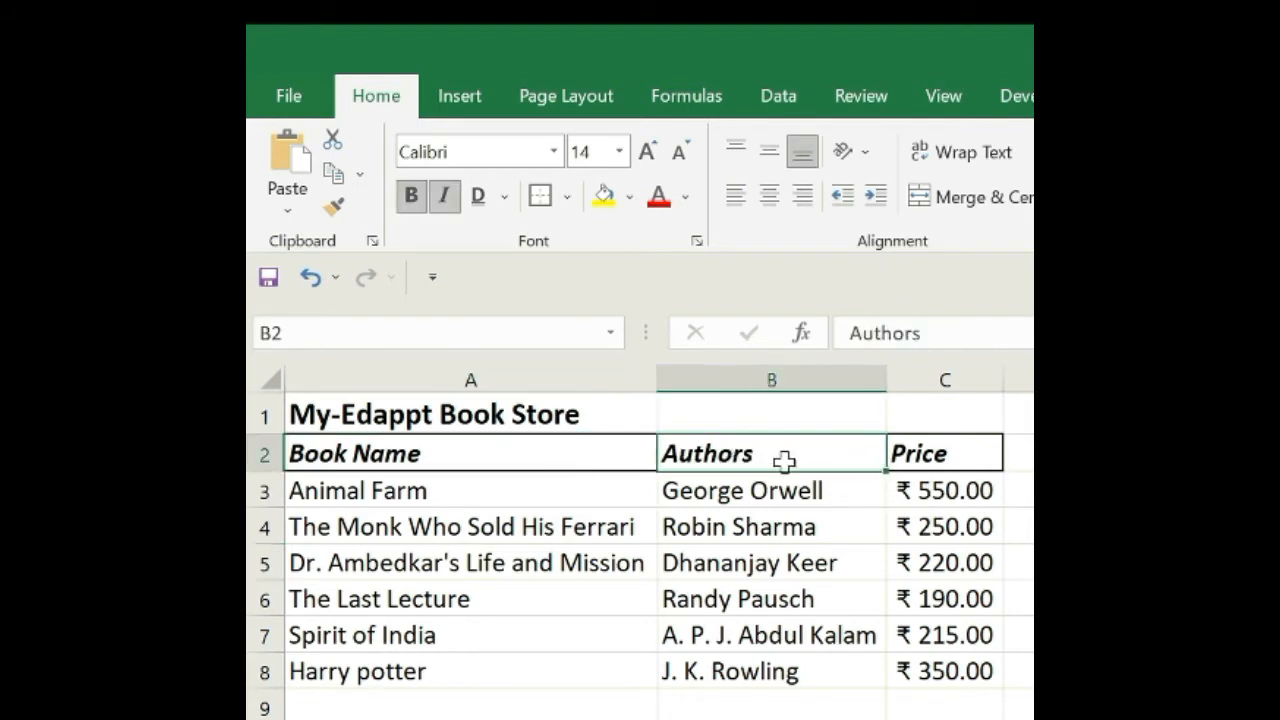
left_click(460, 452)
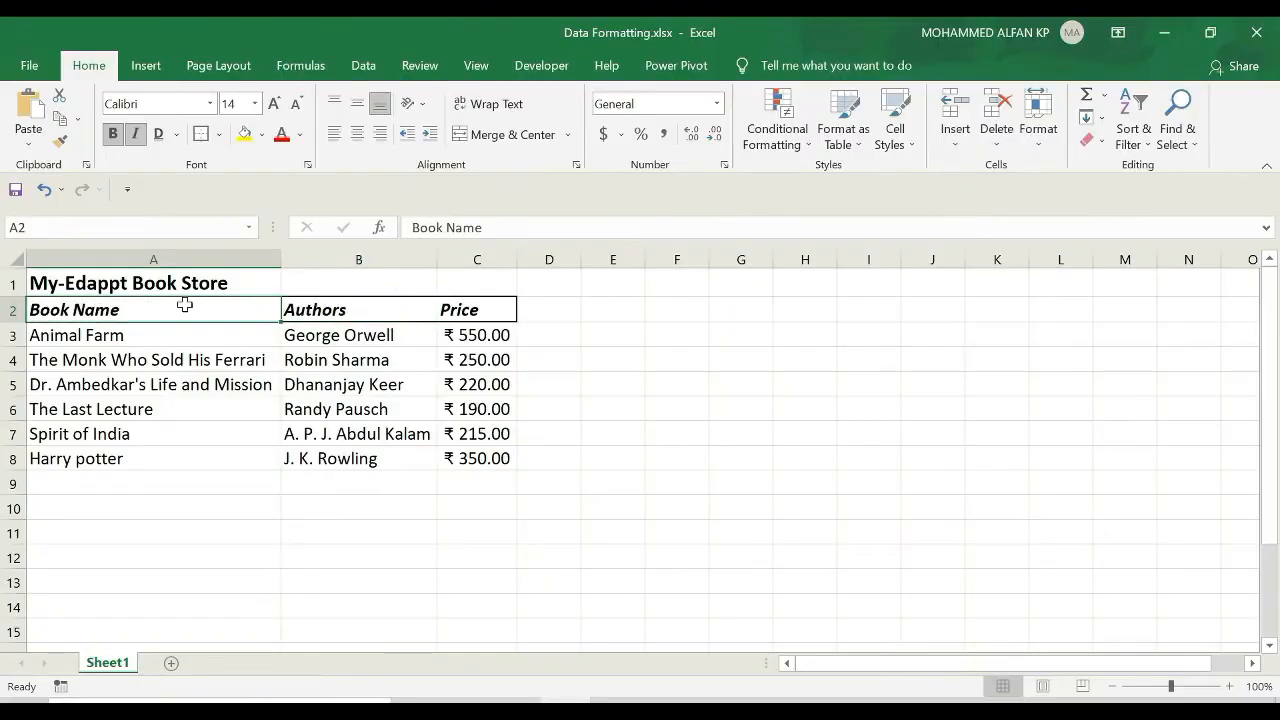
Set the border line colour to red with the header row A2:C2 selected.
left_click_drag(184, 305, 513, 304)
left_click_drag(123, 309, 500, 300)
left_click(219, 134)
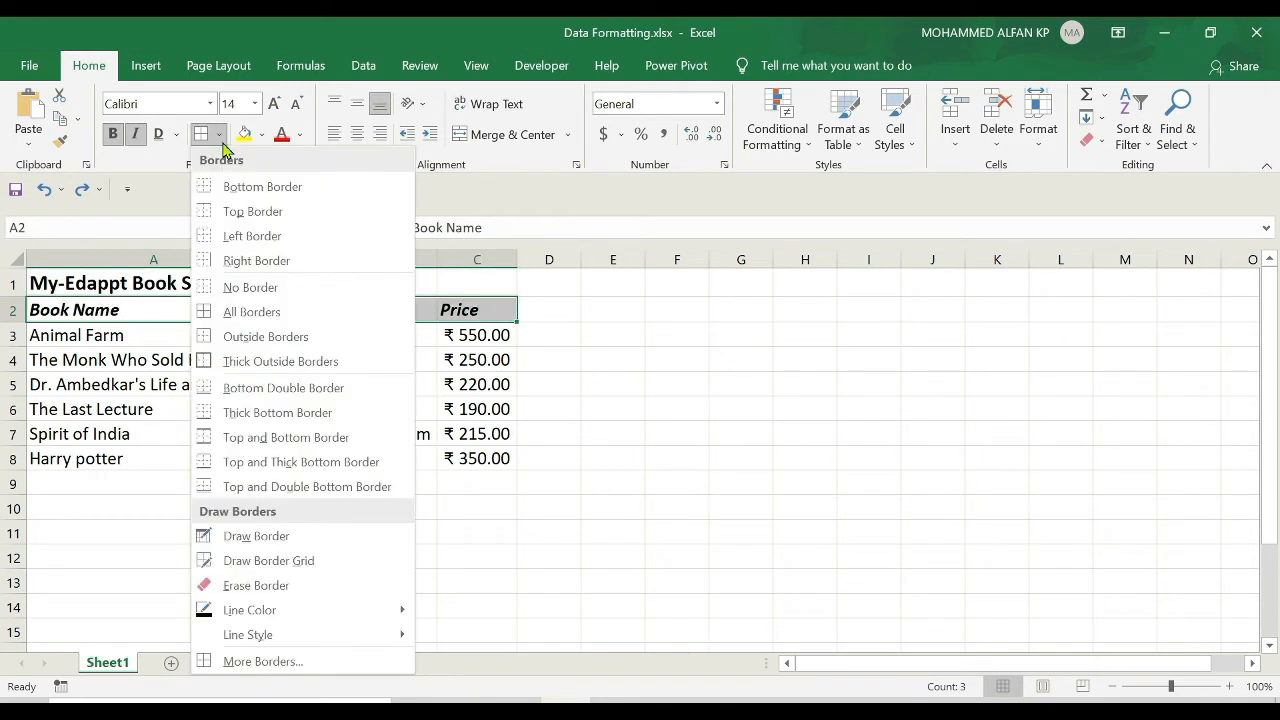
mouse_move(306, 610)
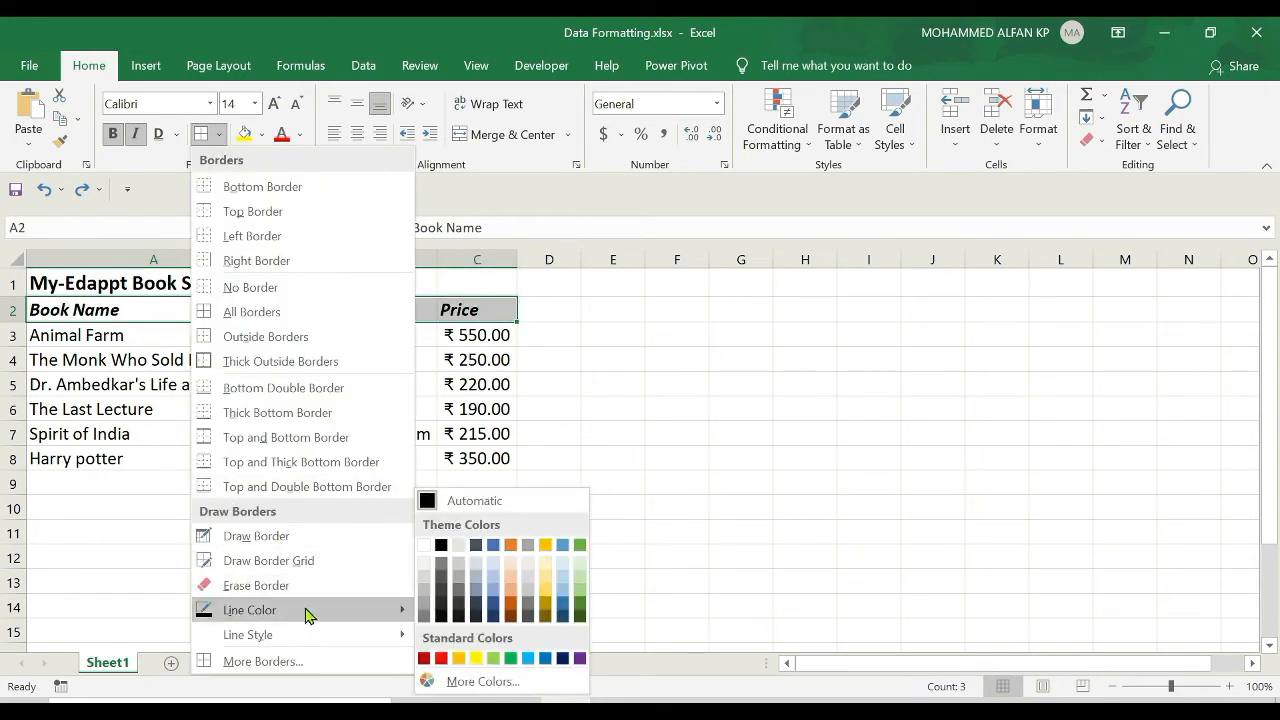
left_click(425, 658)
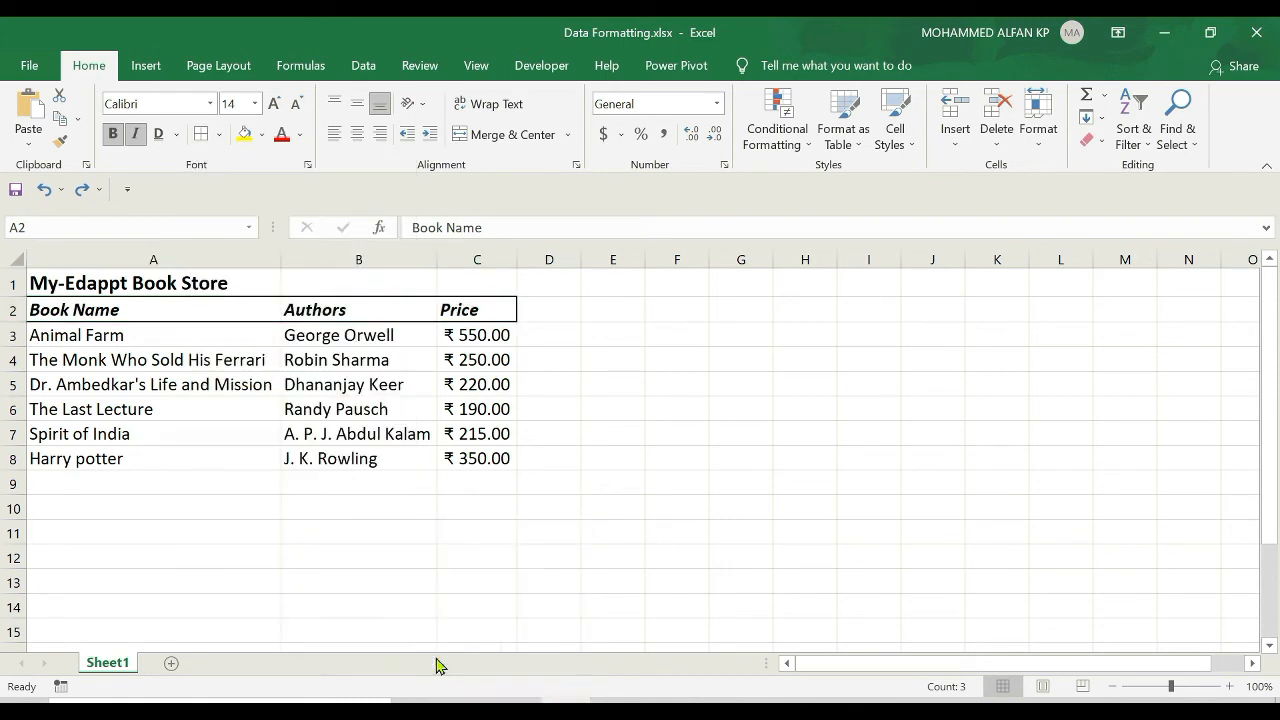
Draw red borders along the header row and across the book rows down to row 7, and leave drawing mode.
left_click(328, 296)
left_click(490, 295)
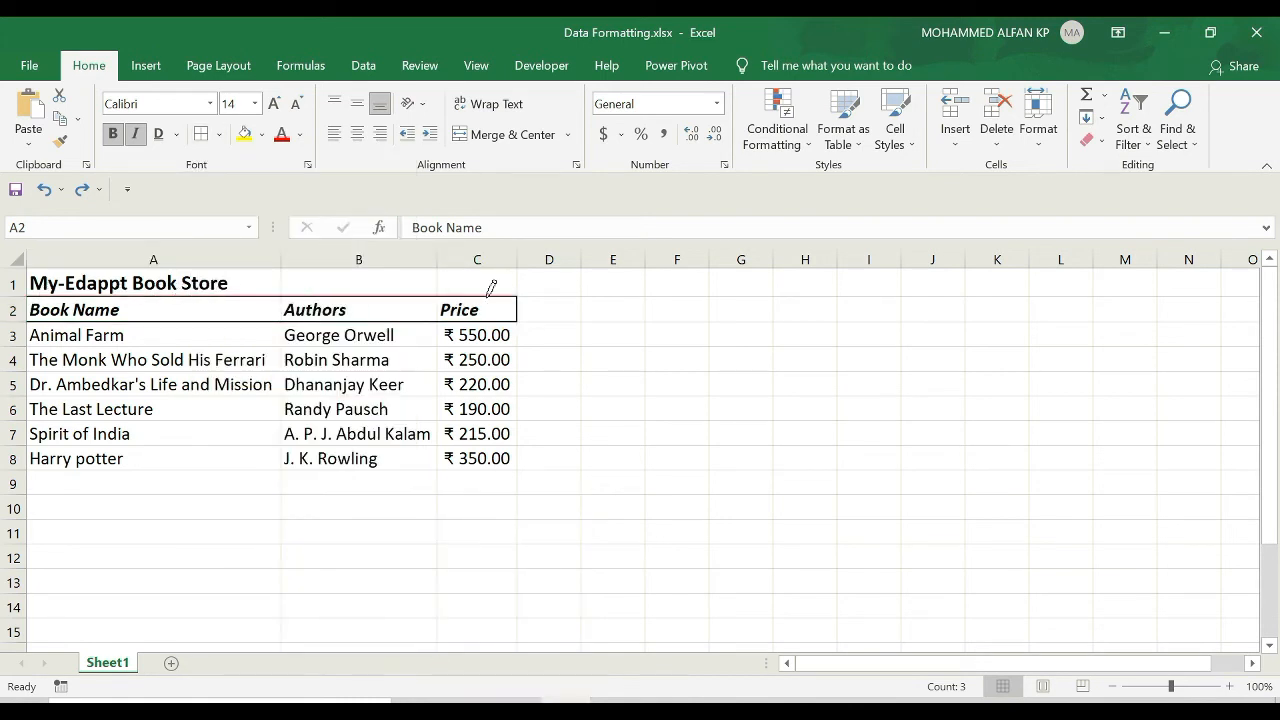
left_click_drag(94, 319, 514, 318)
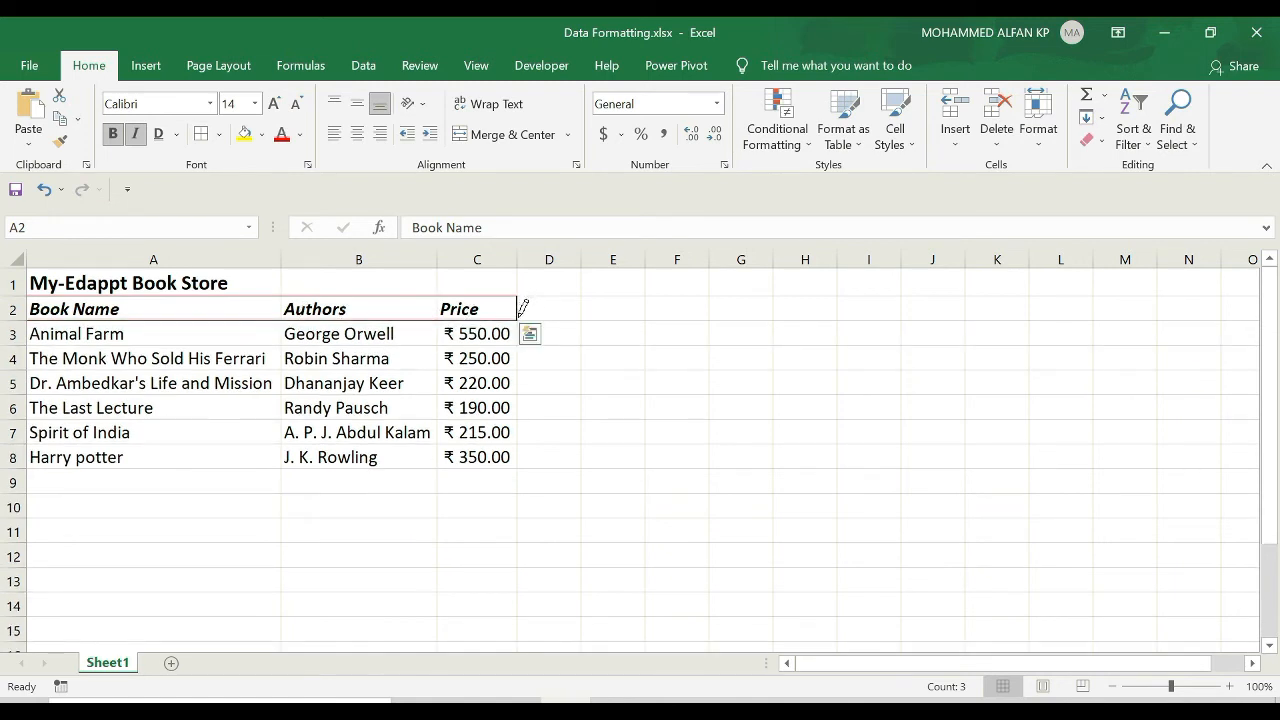
left_click_drag(438, 303, 309, 370)
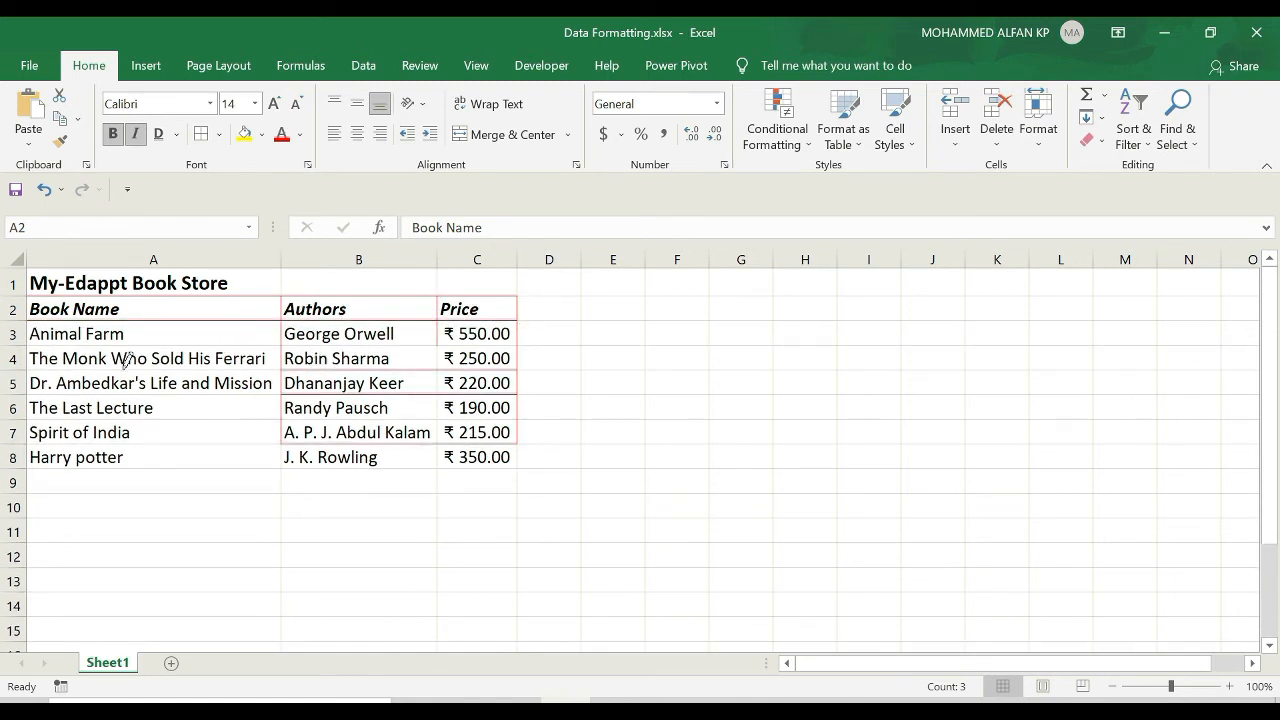
mouse_move(126, 360)
left_mouse_down()
mouse_move(258, 390)
mouse_move(160, 340)
mouse_move(248, 350)
left_mouse_up()
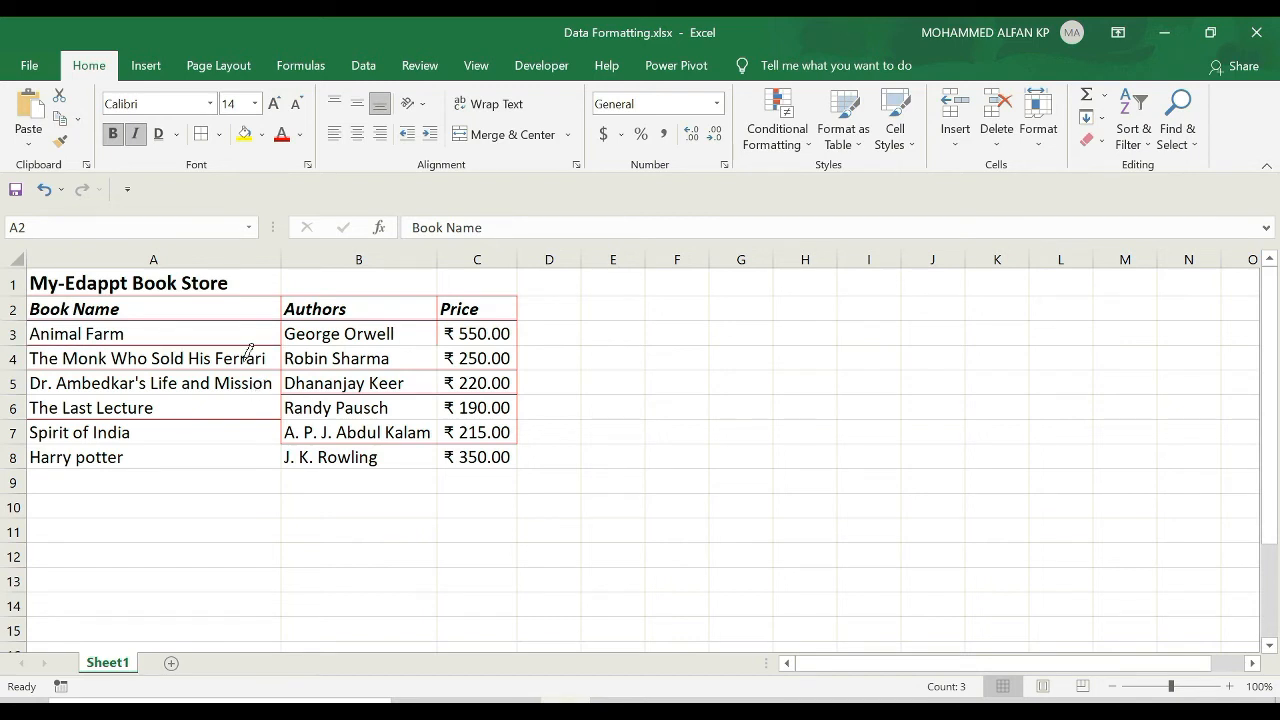
key("Escape")
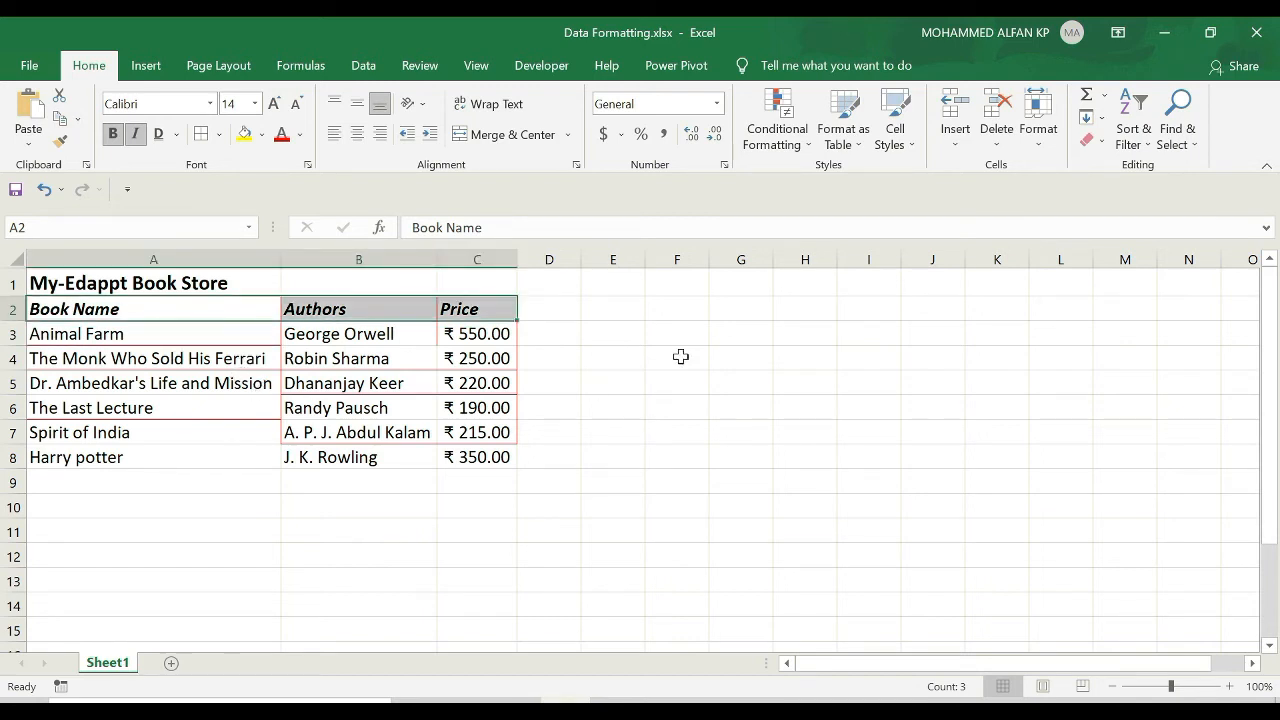
left_click(679, 357)
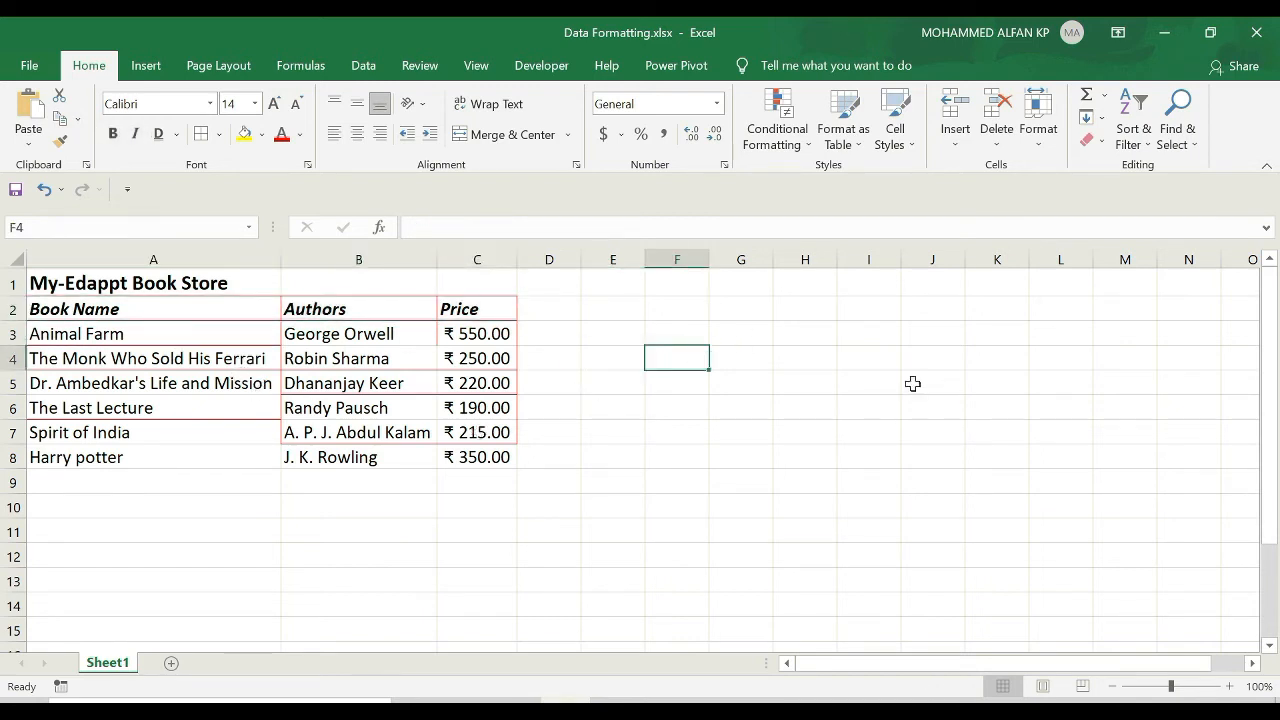
Undo all the hand-drawn red borders in the book table.
key("ctrl+z")
key("ctrl+z")
key("ctrl+z")
key("ctrl+z")
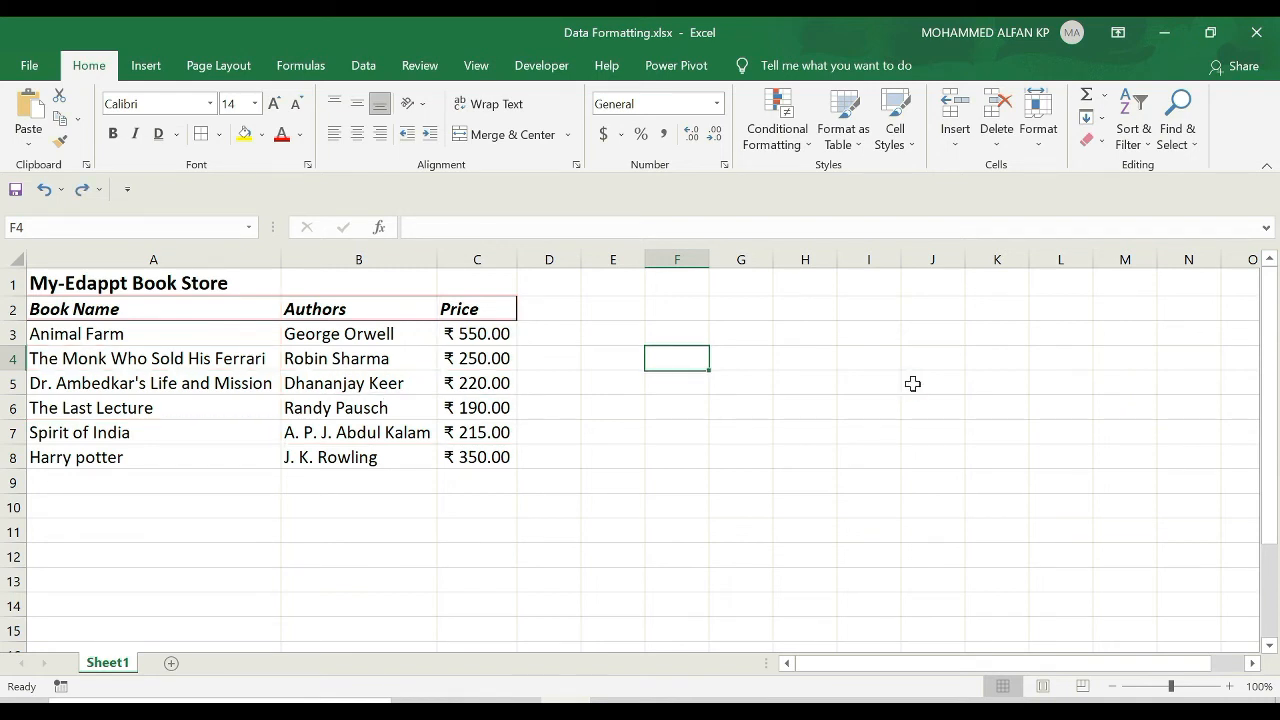
key("ctrl+z")
key("ctrl+z")
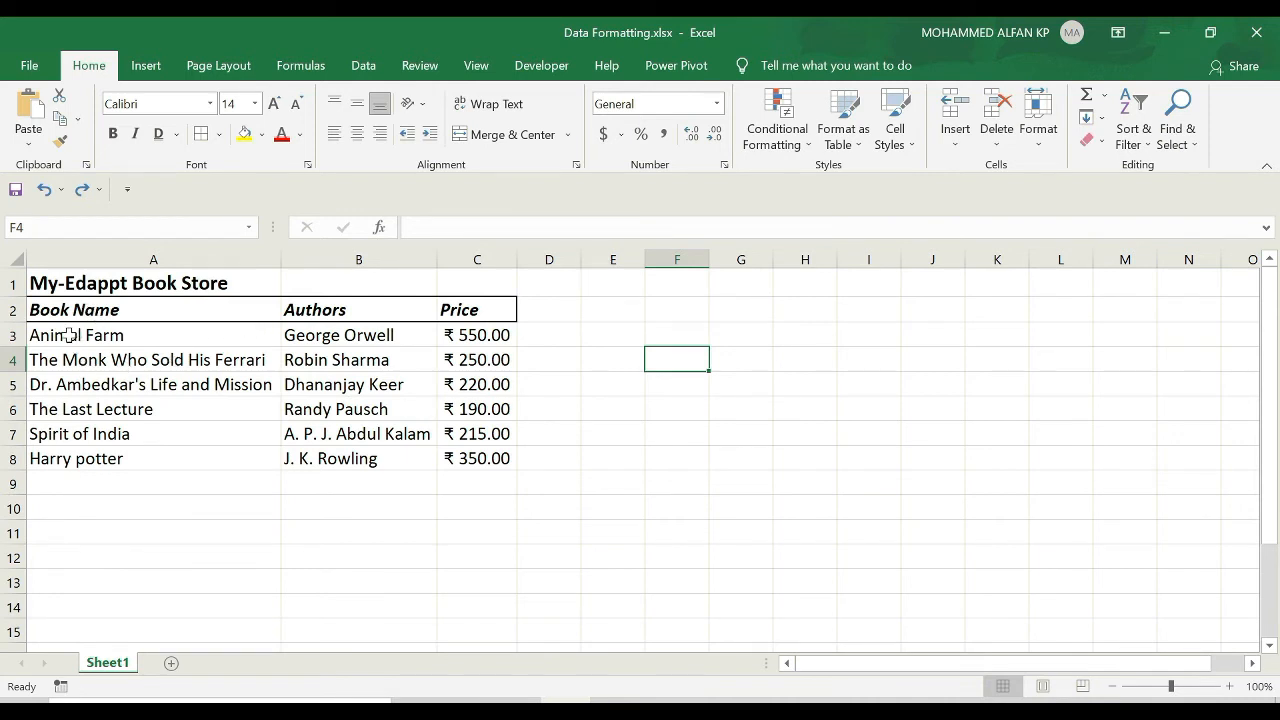
Set the border line style to dashed and draw borders around the header cells A2:C2 and cell A3.
left_click_drag(80, 310, 514, 306)
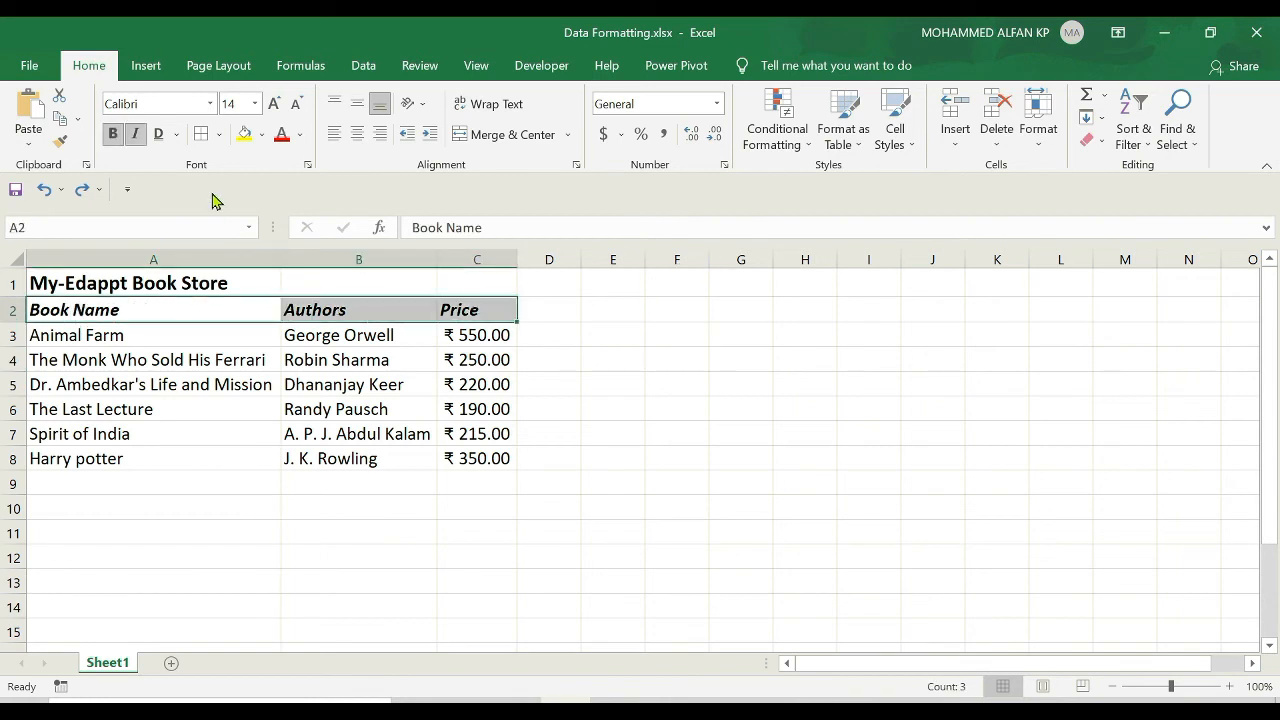
left_click(218, 137)
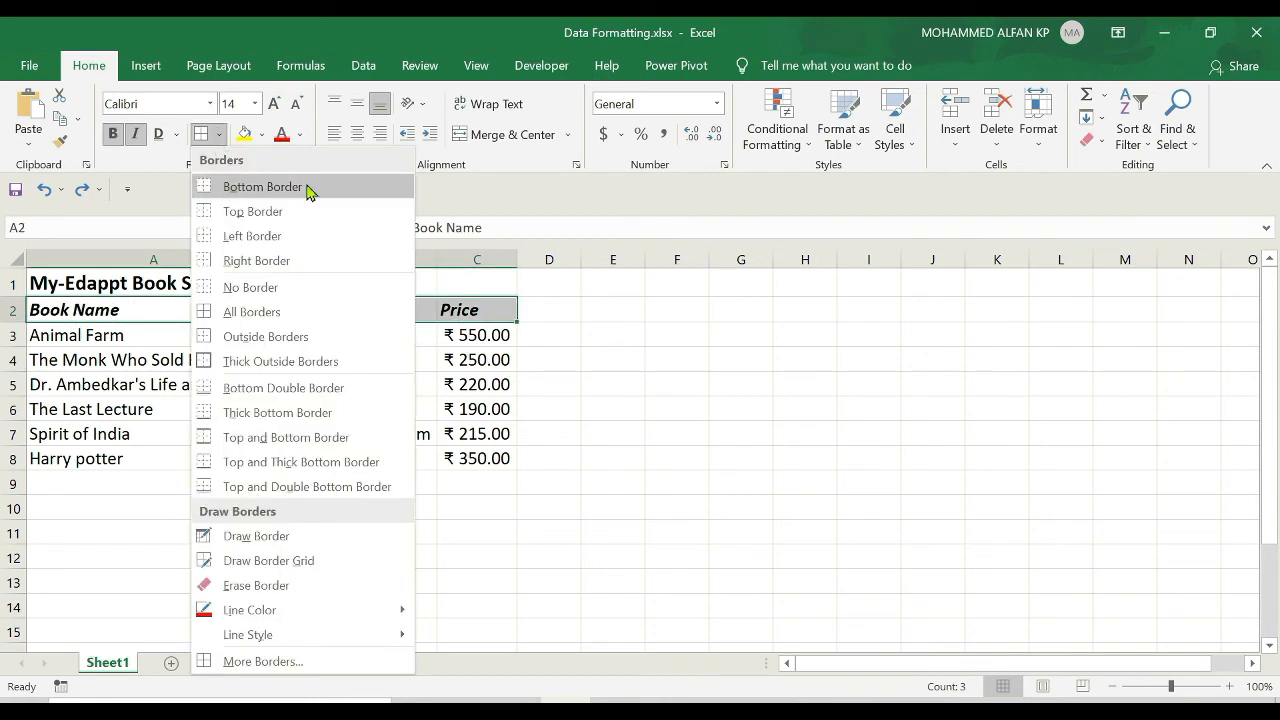
mouse_move(351, 645)
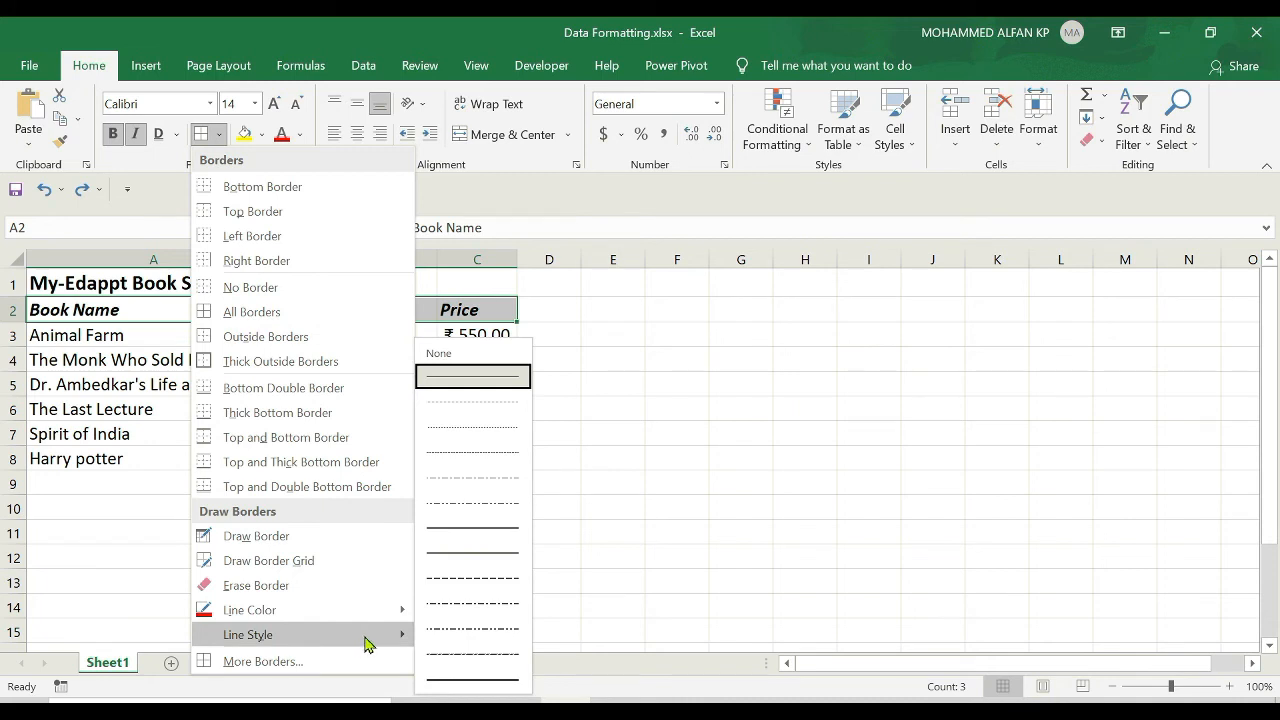
left_click(481, 589)
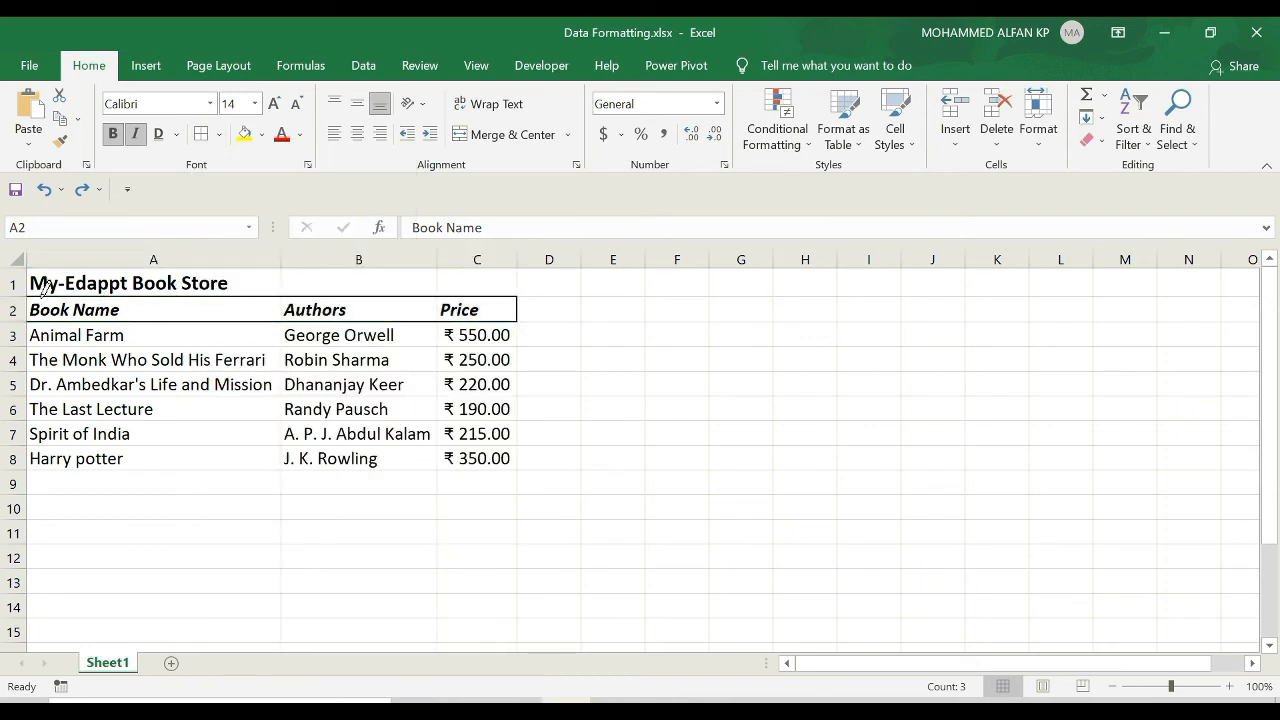
mouse_move(43, 289)
left_mouse_down()
mouse_move(443, 283)
mouse_move(62, 306)
mouse_move(503, 311)
left_mouse_up()
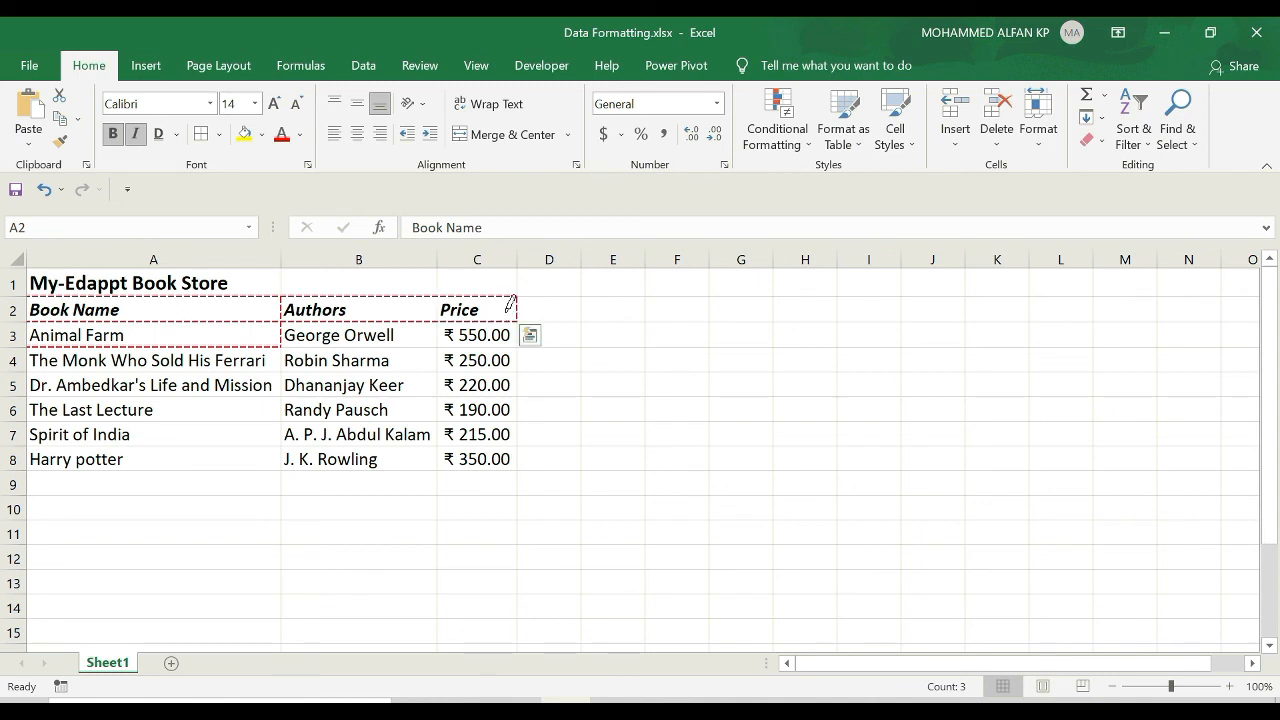
Leave border drawing mode, undo the dashed red borders around A2:C2 and A3, and select empty cell E4.
key("Escape")
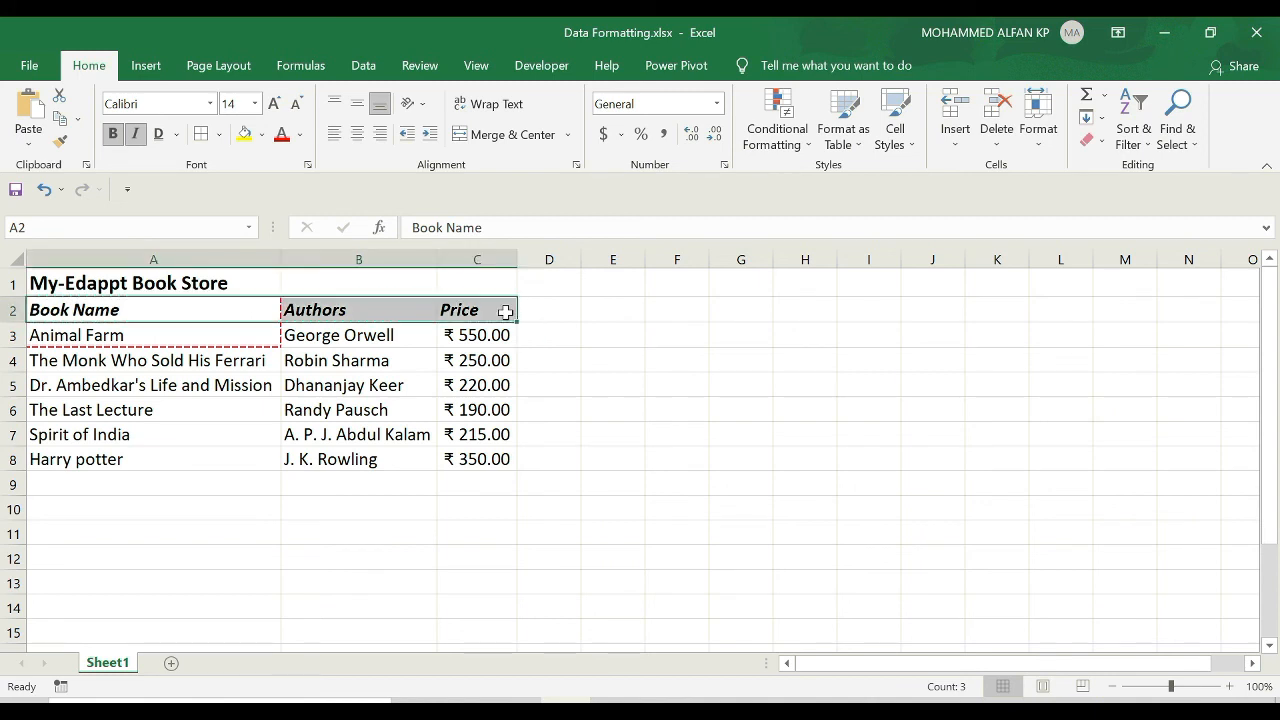
left_click(588, 358)
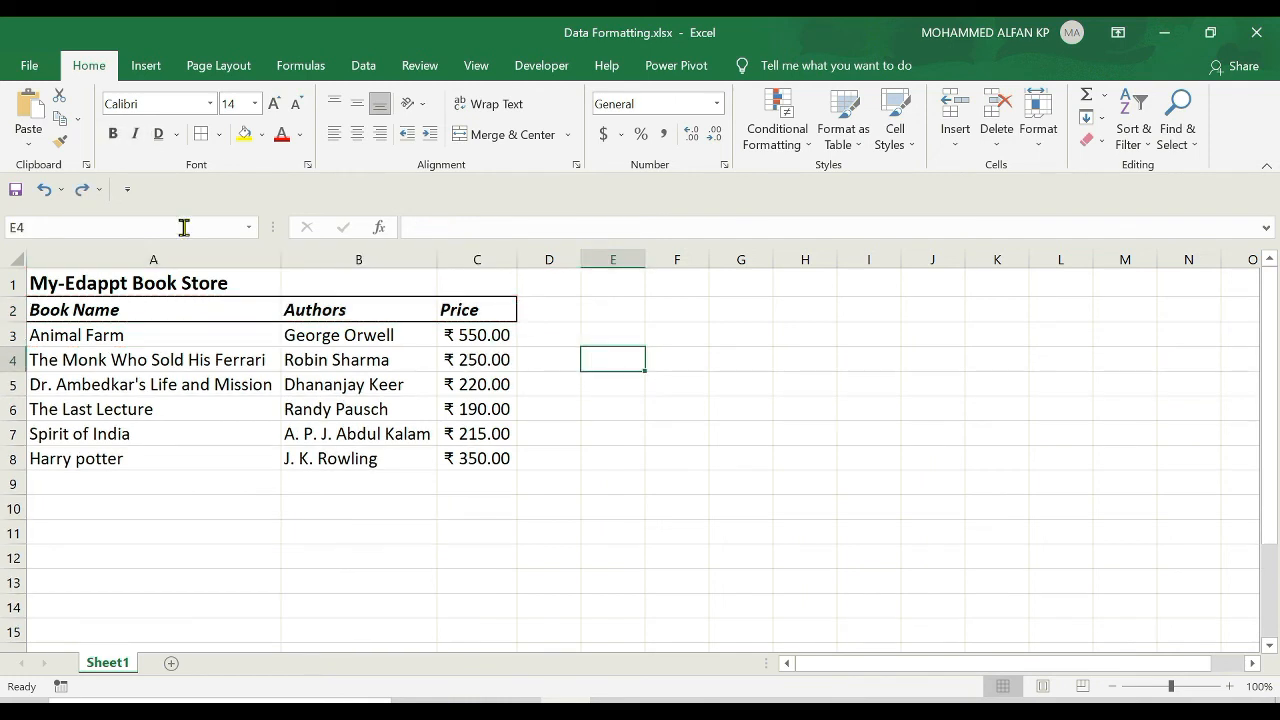
Examine the border line styles, colour and presets in Format Cells along with its other formatting categories, and close without applying anything.
left_click(220, 134)
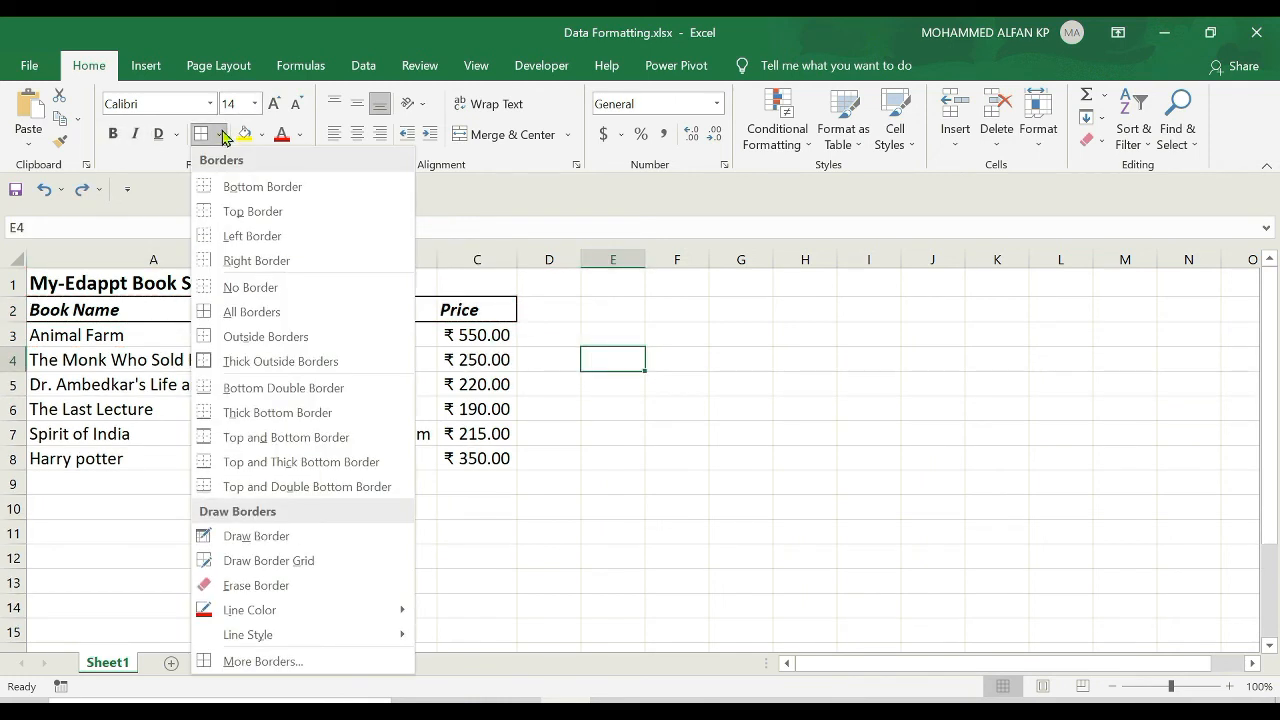
left_click(262, 661)
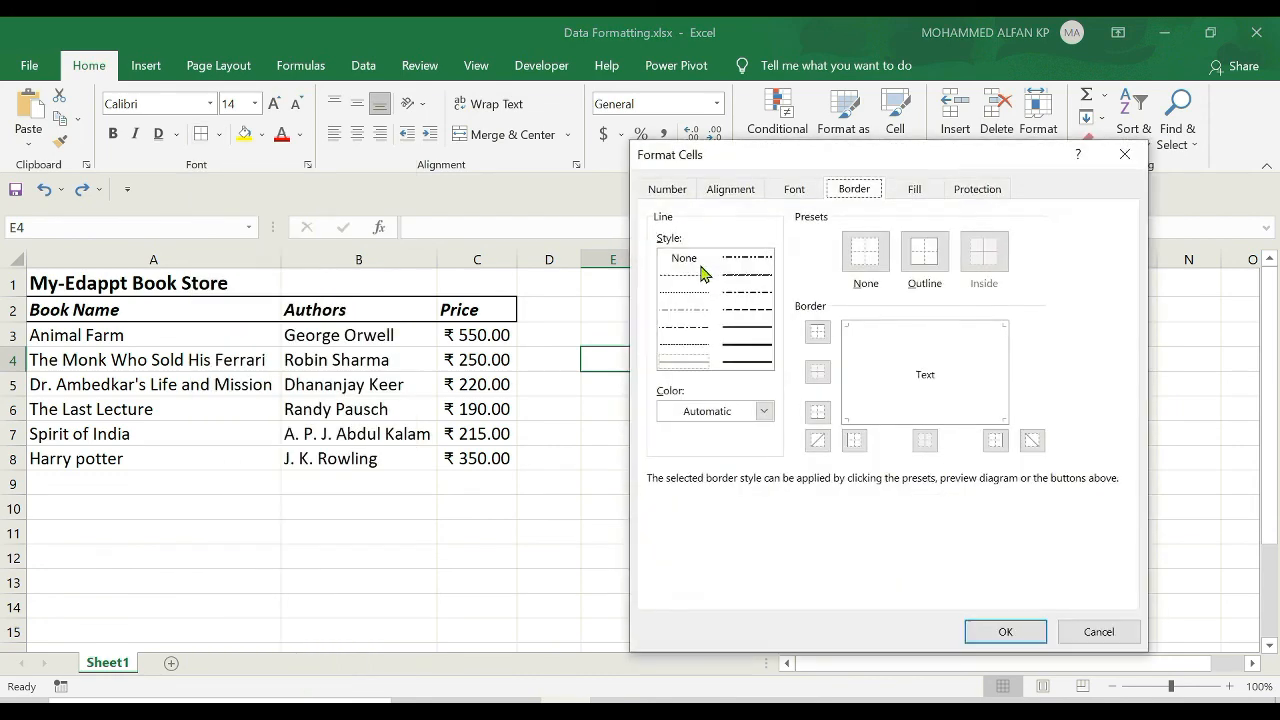
left_click_drag(790, 170, 694, 243)
left_click(583, 272)
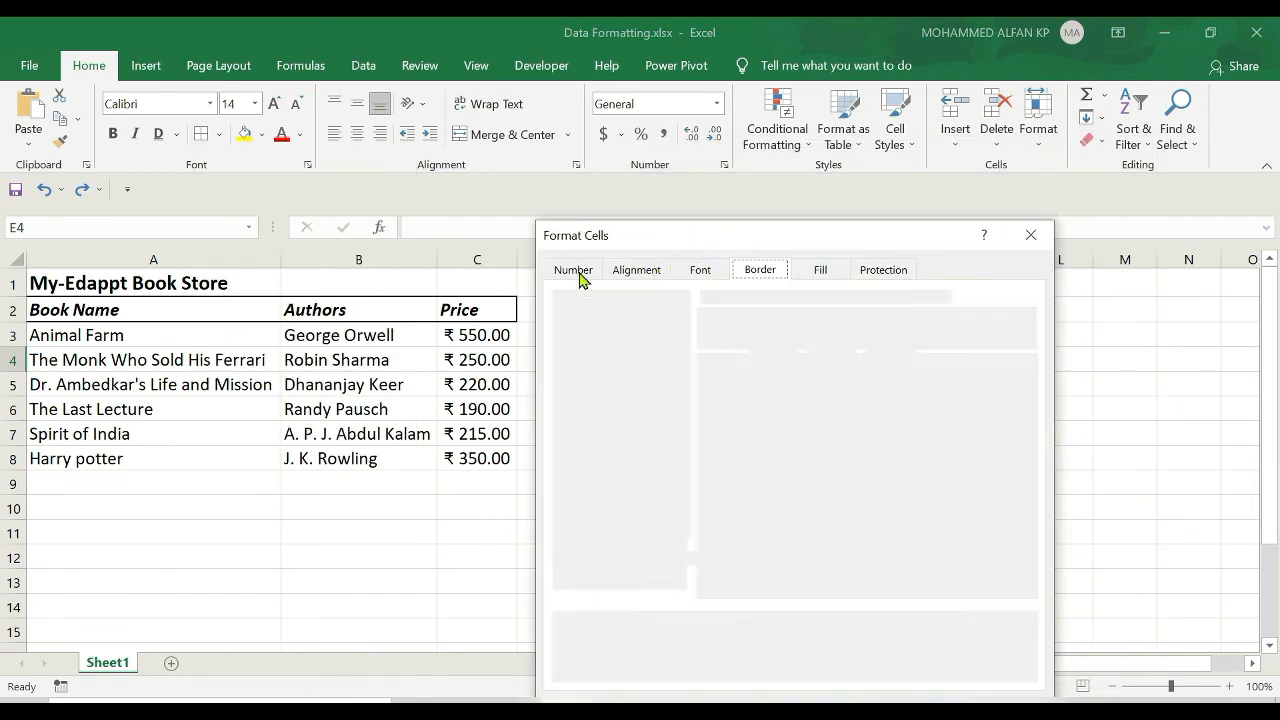
left_click(636, 270)
left_click(700, 272)
left_click(768, 272)
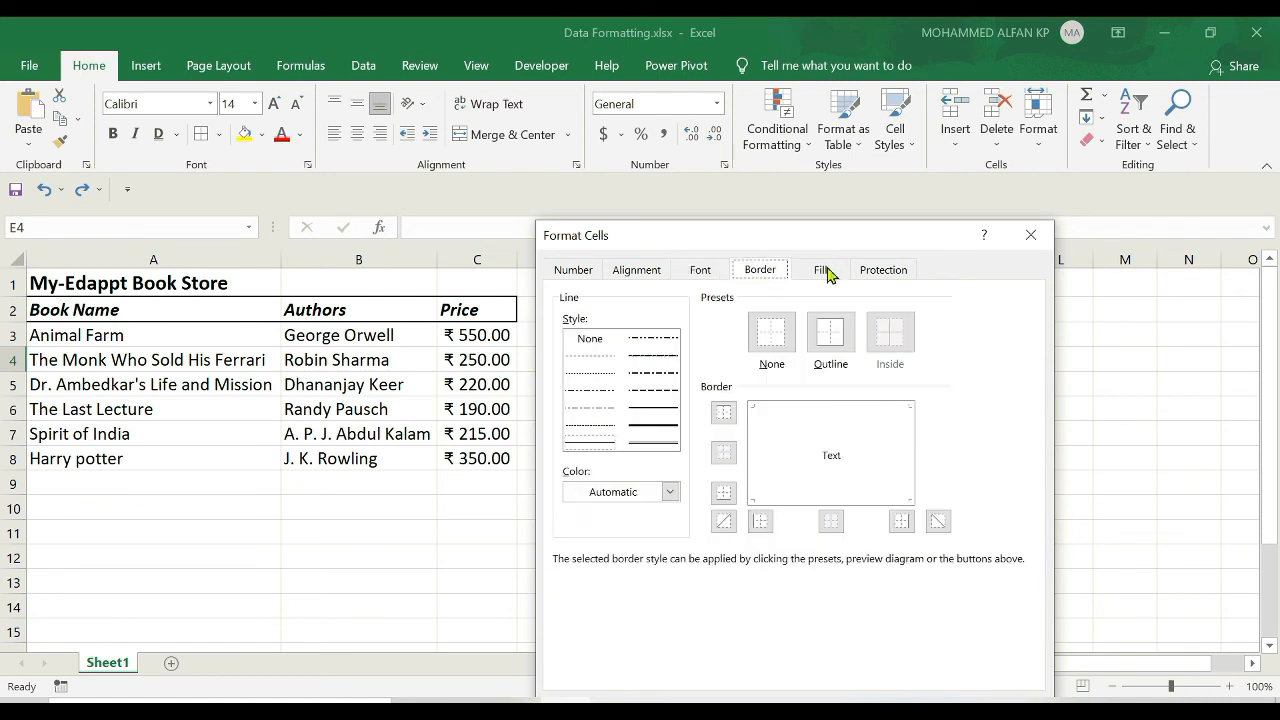
left_click(822, 271)
left_click(893, 272)
left_click(708, 276)
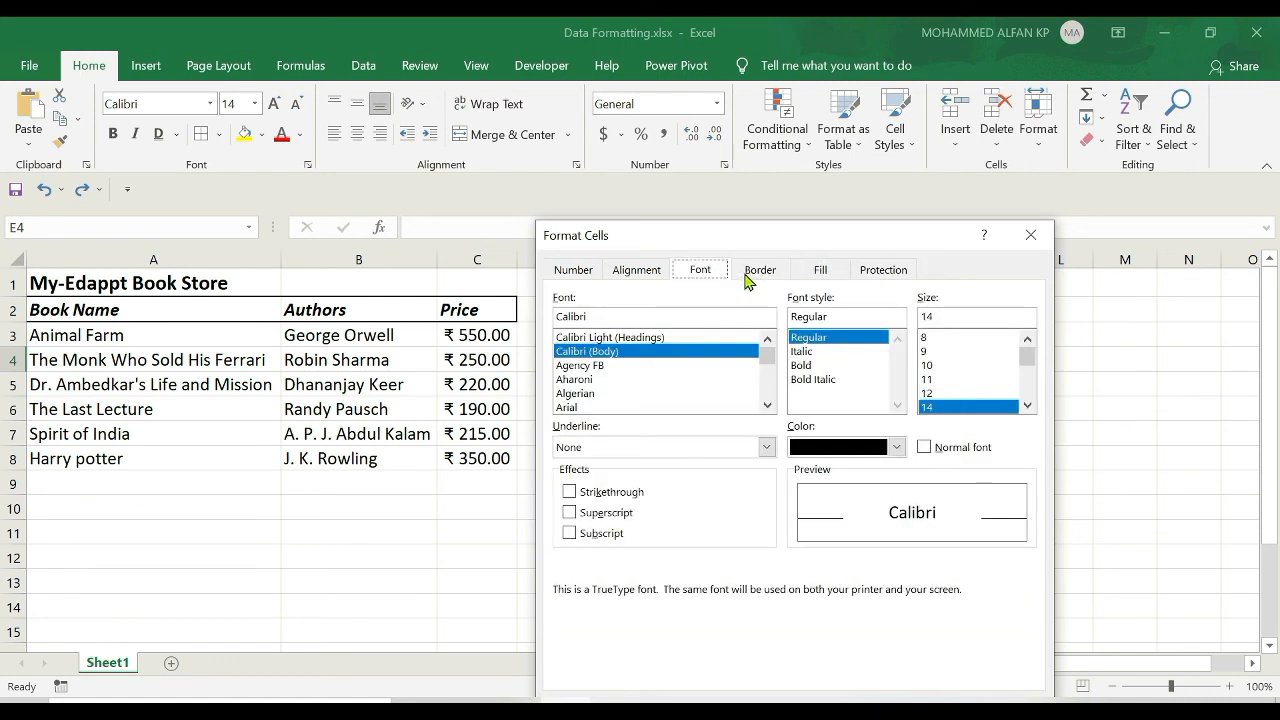
left_click(752, 278)
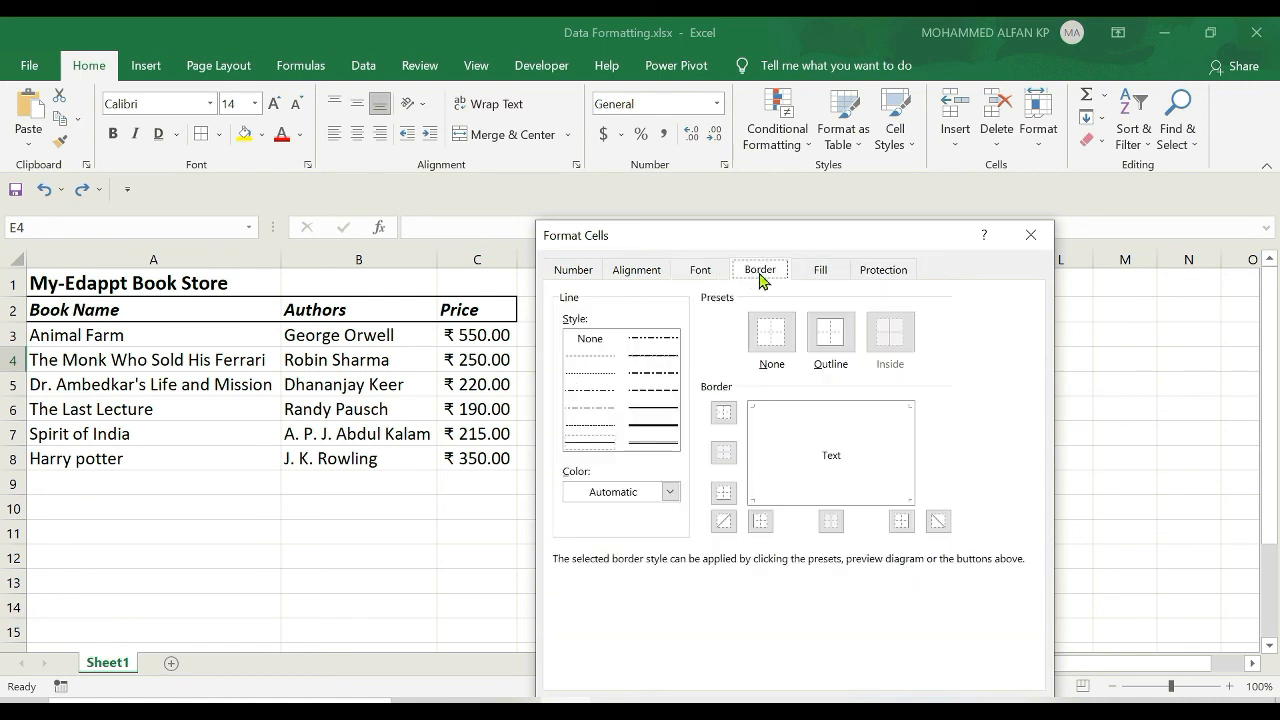
left_click(1031, 236)
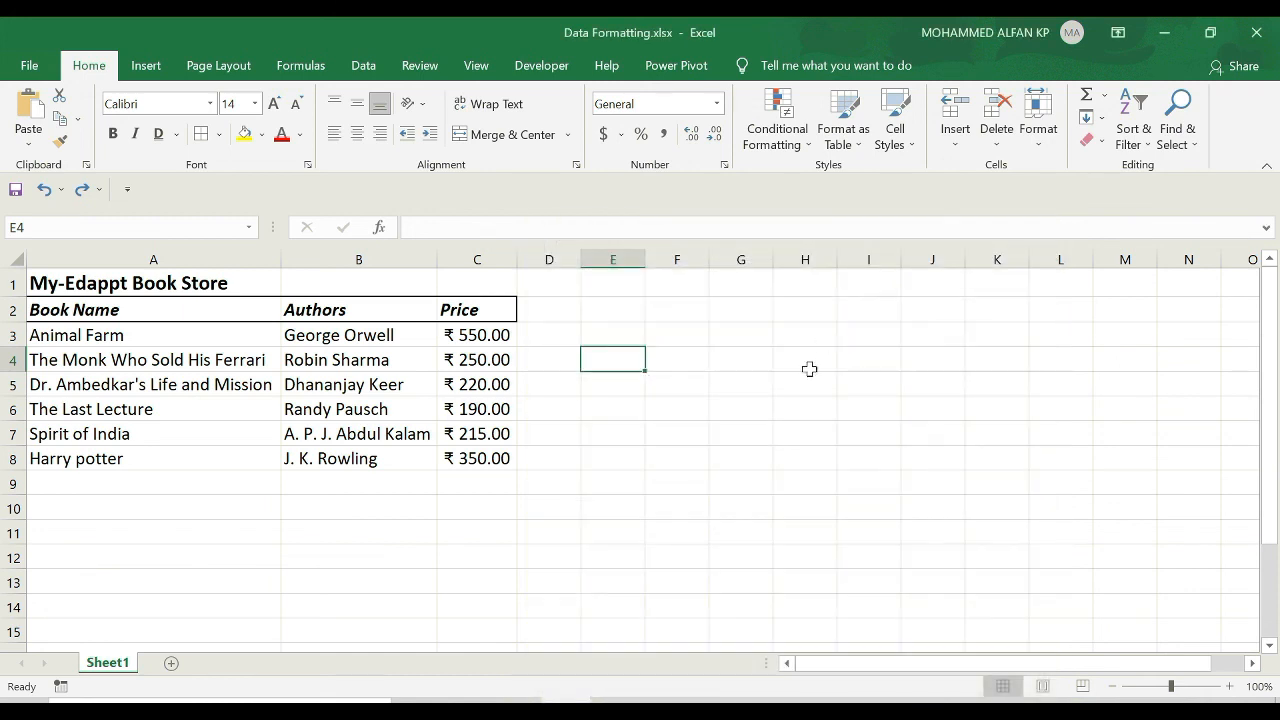